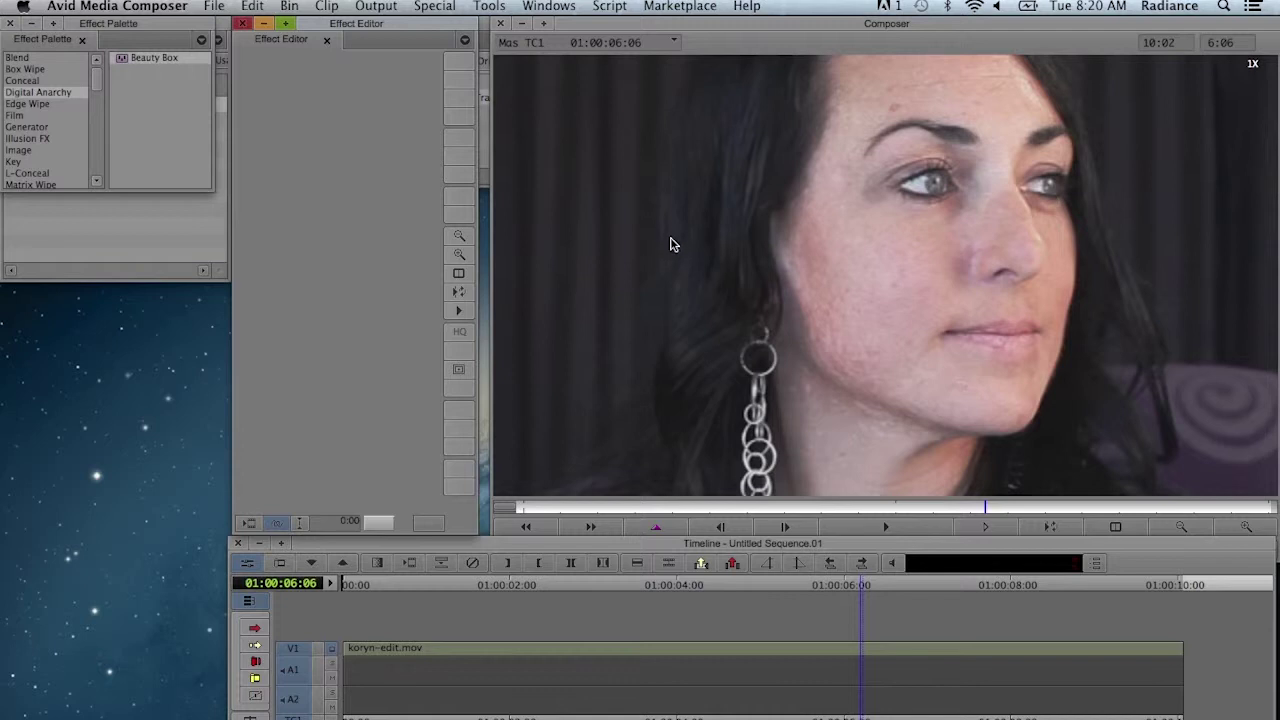
Step: Apply Digital Anarchy's Beauty Box effect to the koryn-edit.mov clip on the timeline
{"action": "left_click", "coordinate": [864, 650]}
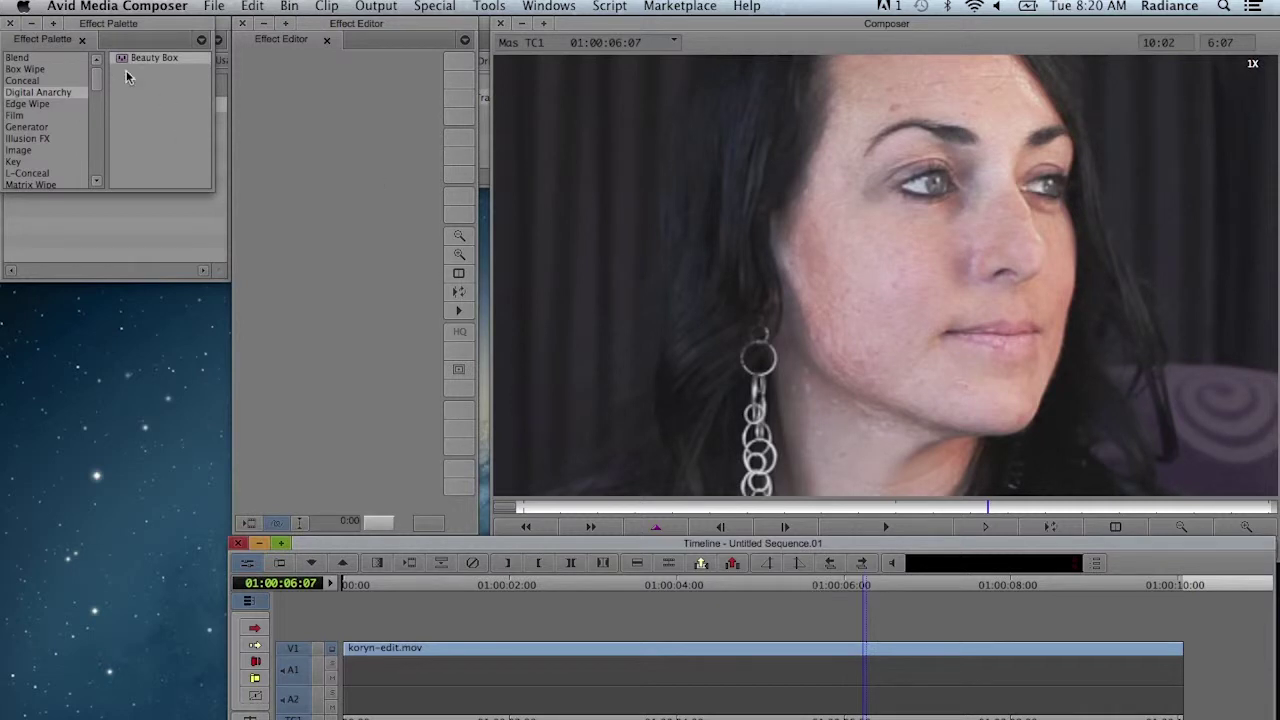
{"action": "left_click", "coordinate": [68, 91]}
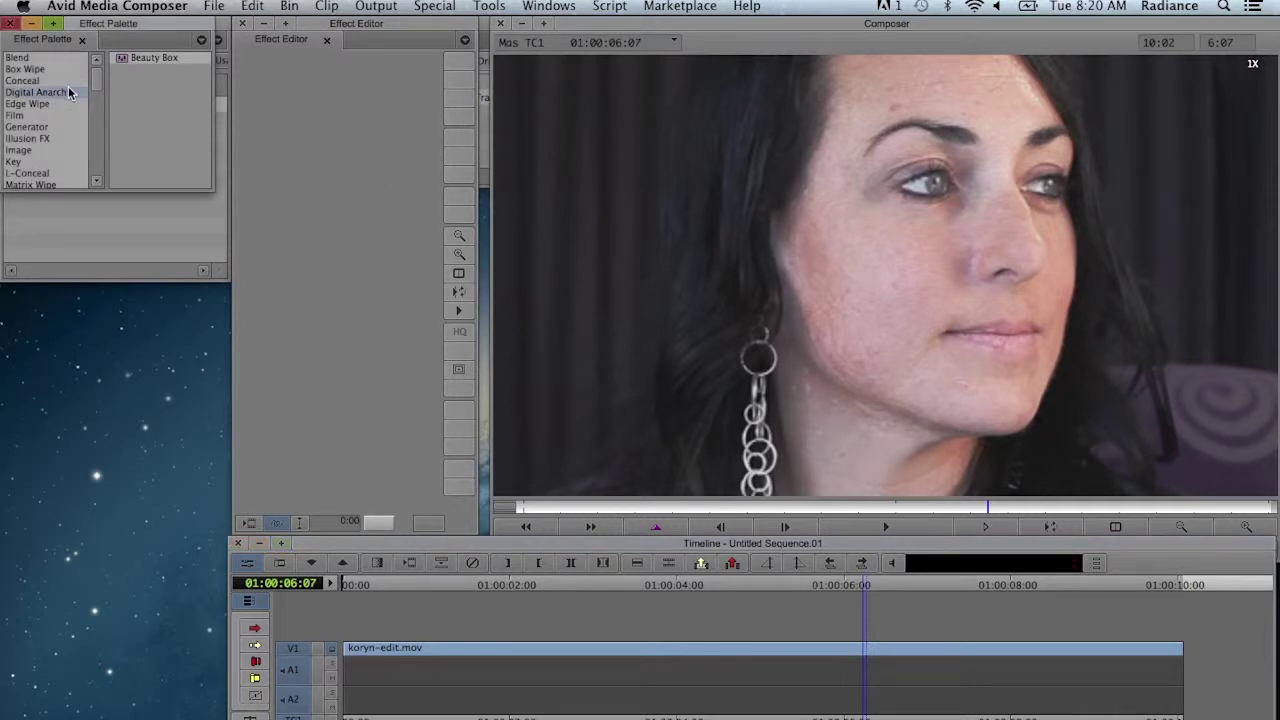
{"action": "left_click", "coordinate": [151, 59]}
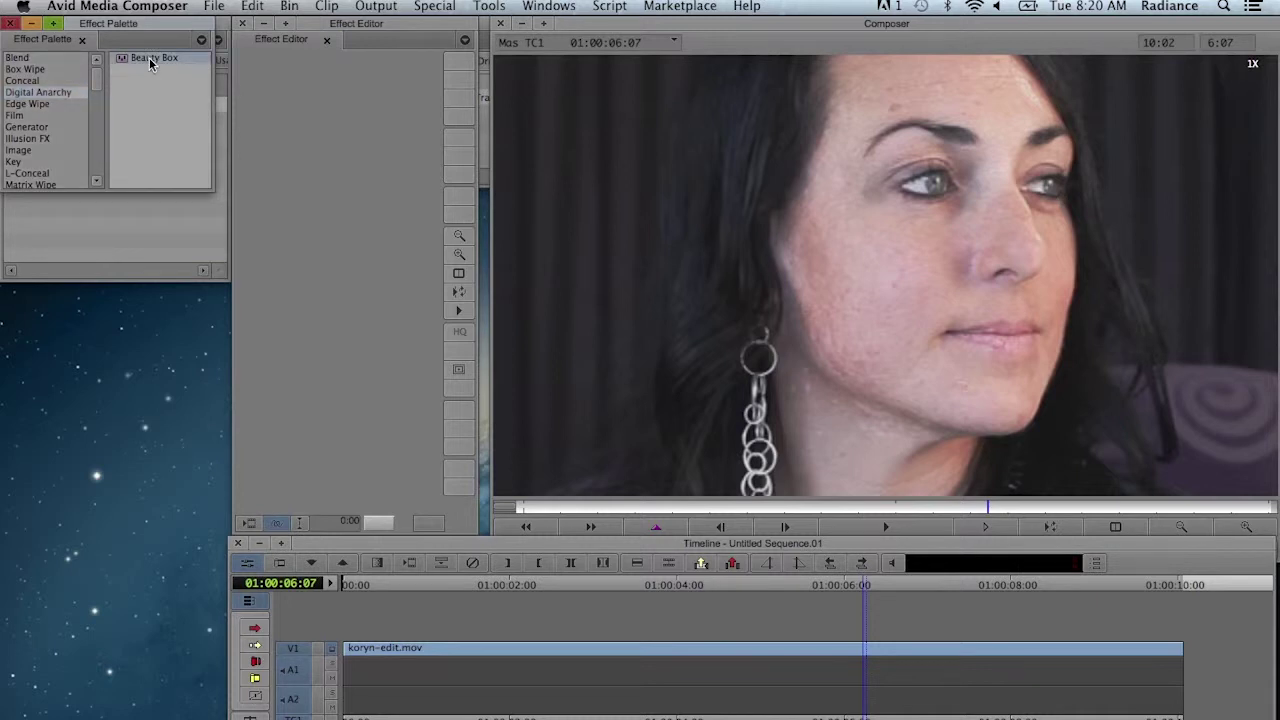
{"action": "left_click_drag", "start_coordinate": [538, 650], "coordinate": [577, 650]}
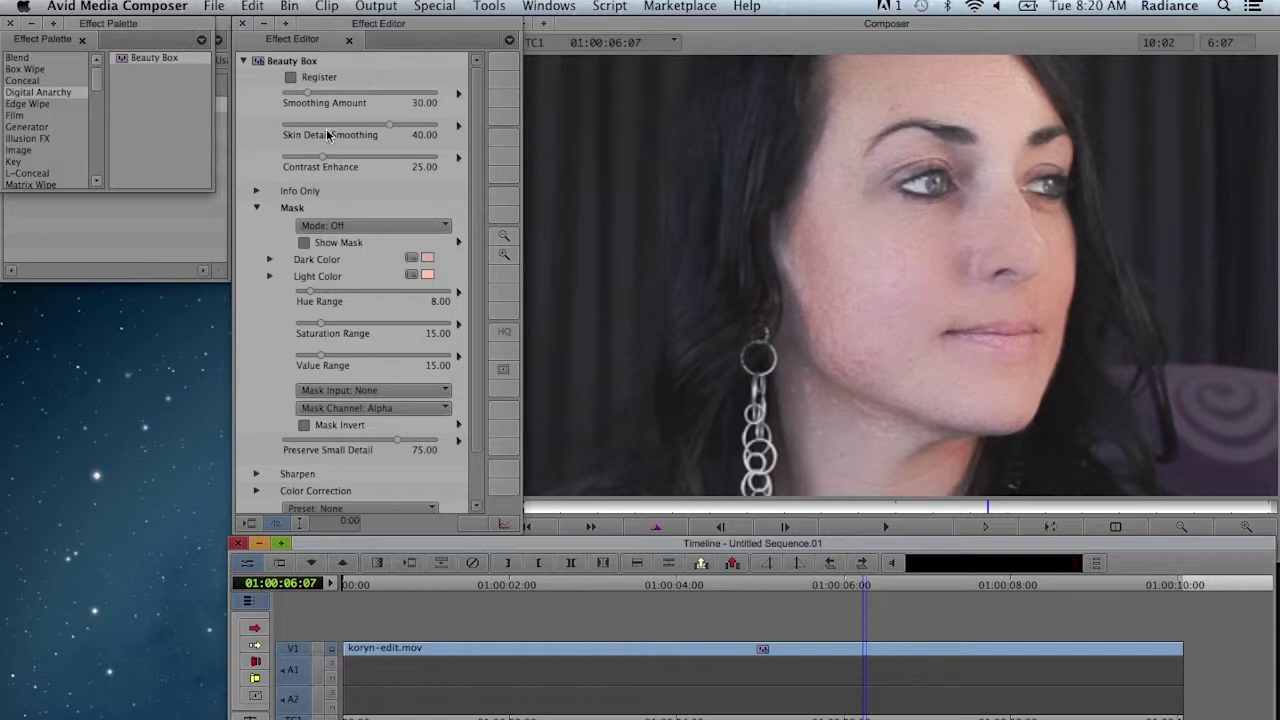
Step: Sample the skin colours from the current frame with Analyze Frame
{"action": "left_click", "coordinate": [492, 257]}
{"action": "scroll", "coordinate": [476, 319], "scroll_direction": "down", "scroll_amount": 2}
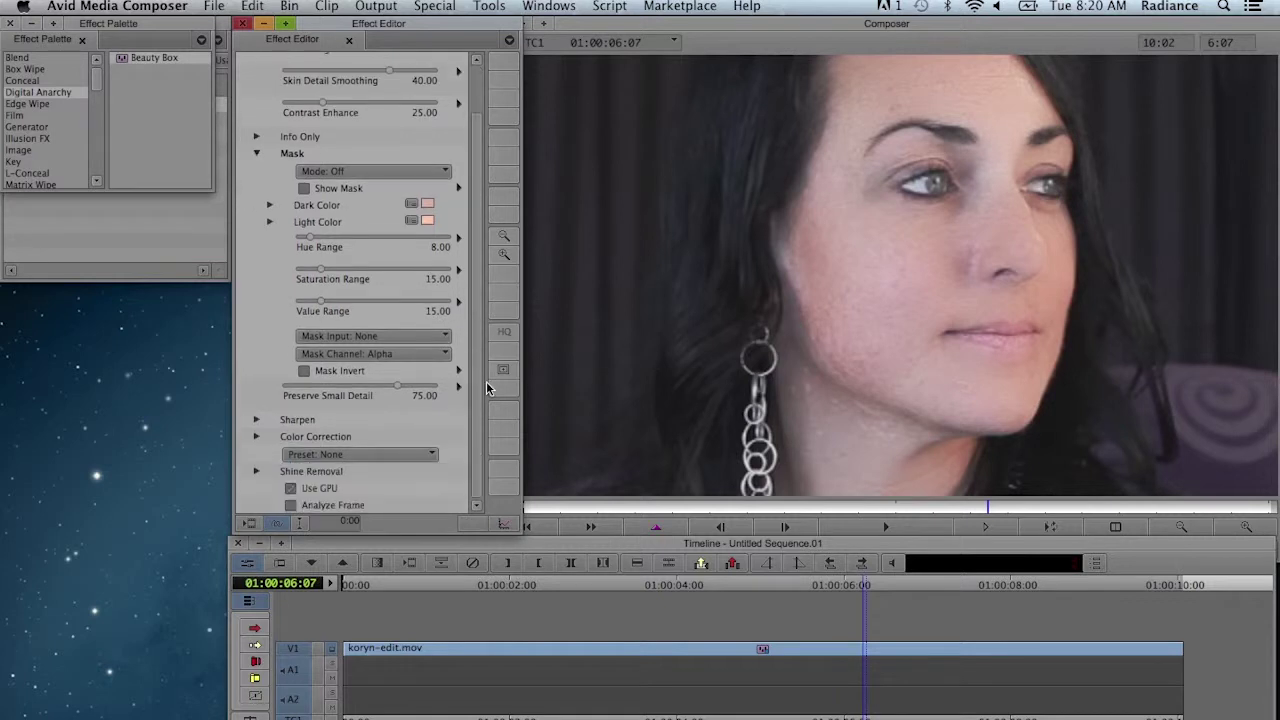
{"action": "left_click", "coordinate": [310, 502]}
{"action": "left_click_drag", "start_coordinate": [478, 158], "coordinate": [480, 113]}
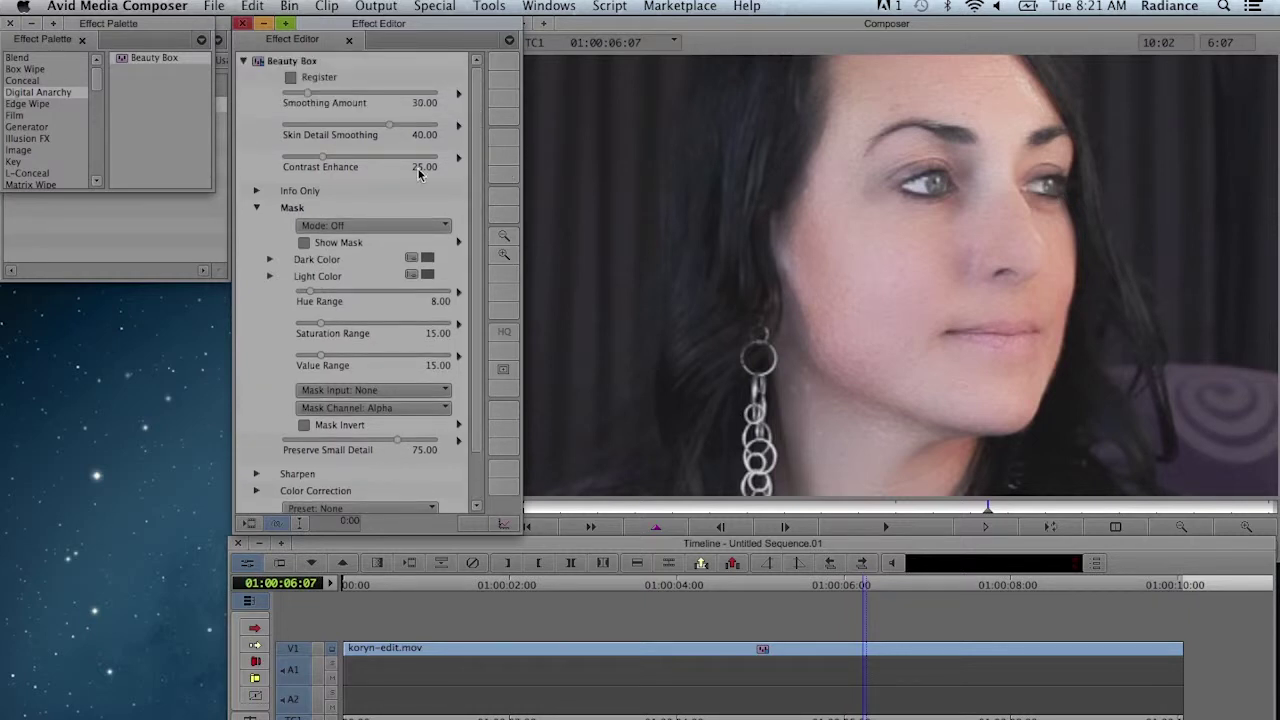
Step: Turn on Show Mask and set the Mask Mode to Add Color
{"action": "left_click", "coordinate": [304, 243]}
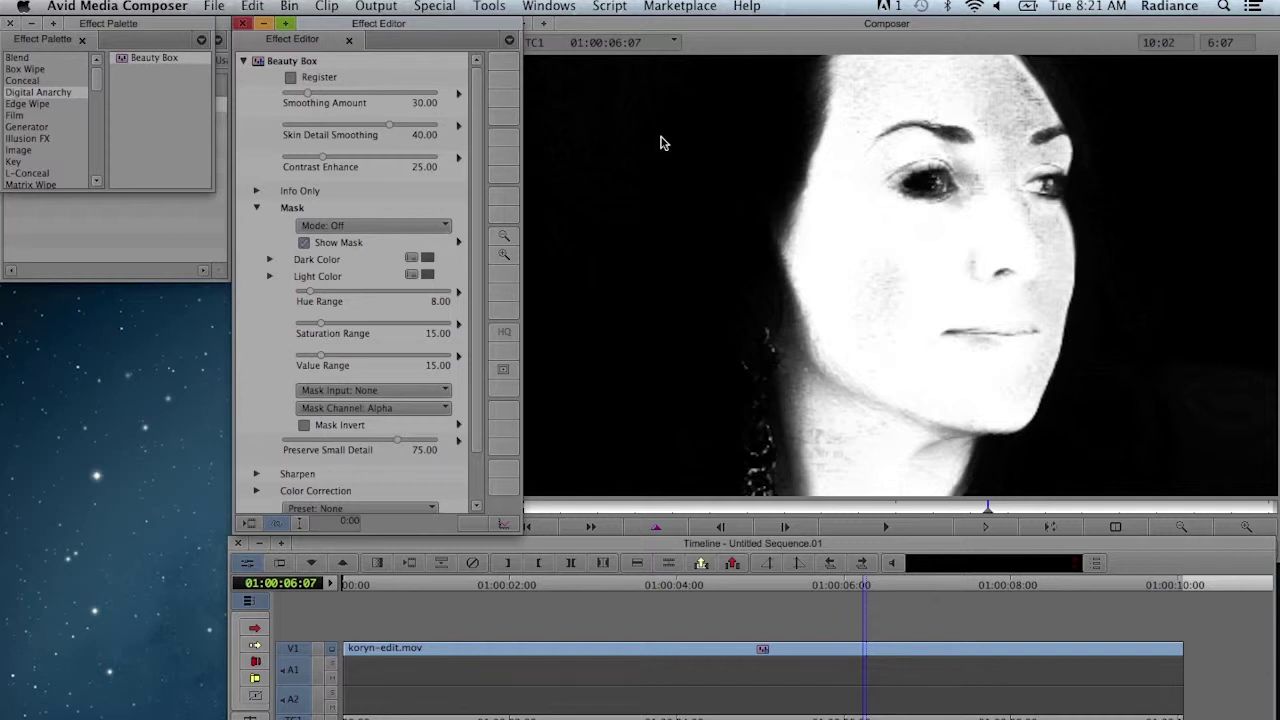
{"action": "left_click", "coordinate": [366, 224]}
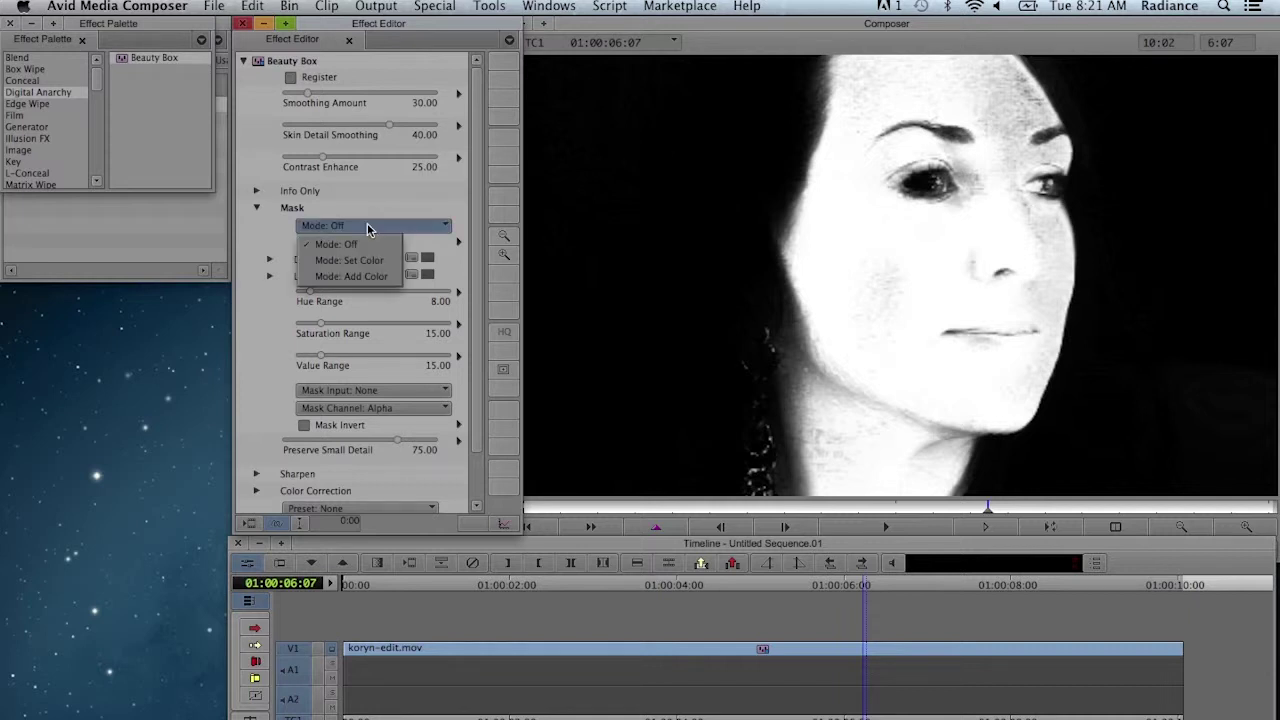
{"action": "left_click", "coordinate": [386, 276]}
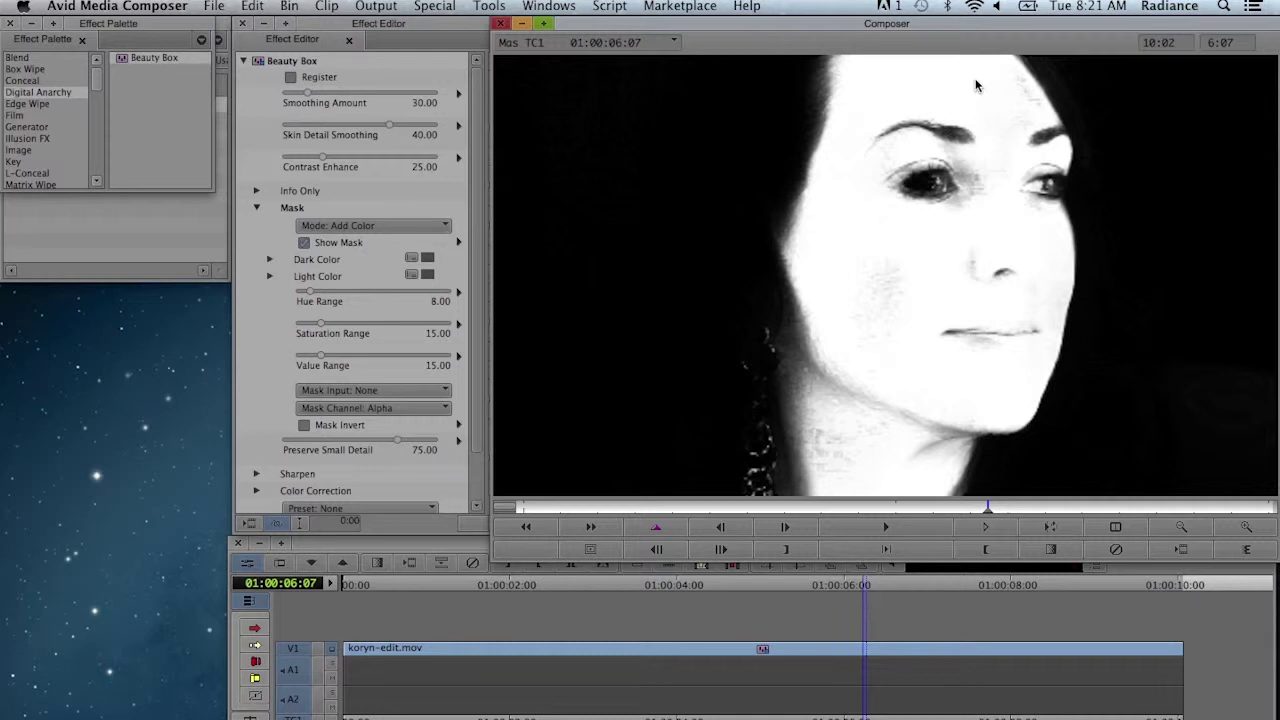
{"action": "left_click", "coordinate": [877, 580]}
{"action": "mouse_move", "coordinate": [877, 585]}
{"action": "left_mouse_down"}
{"action": "mouse_move", "coordinate": [1148, 586]}
{"action": "mouse_move", "coordinate": [871, 607]}
{"action": "left_mouse_up"}
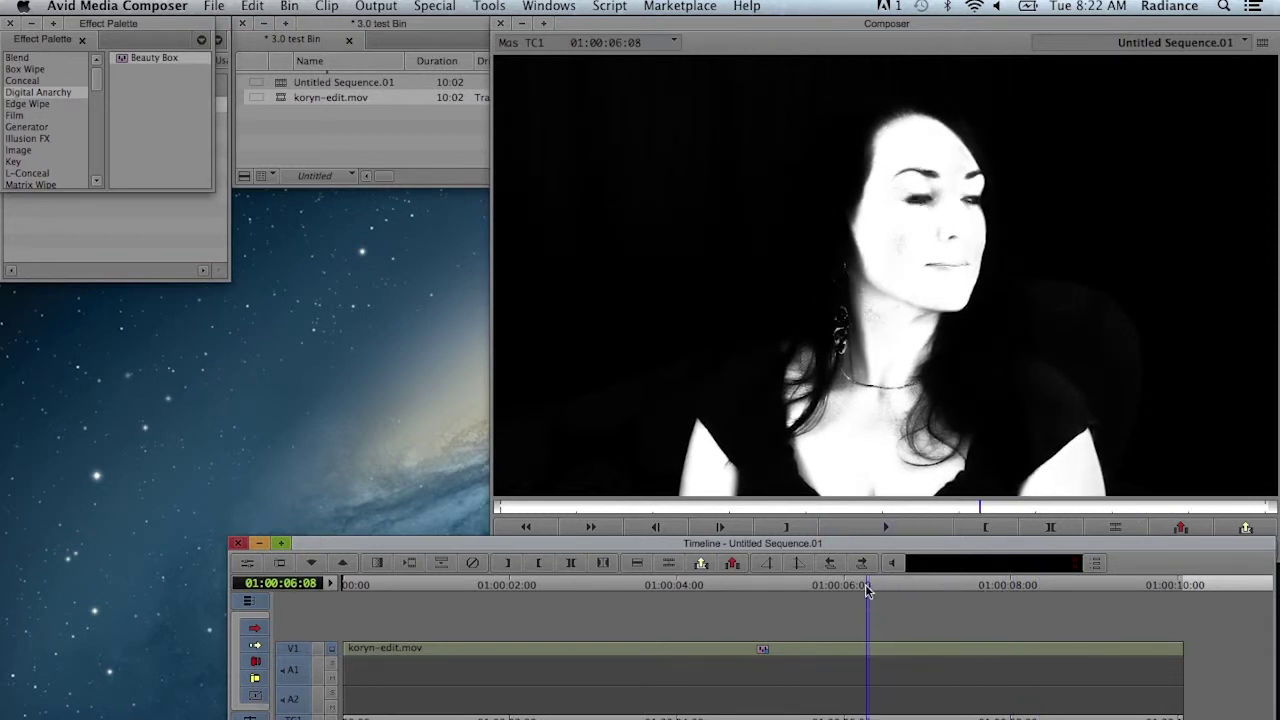
{"action": "left_click", "coordinate": [866, 588]}
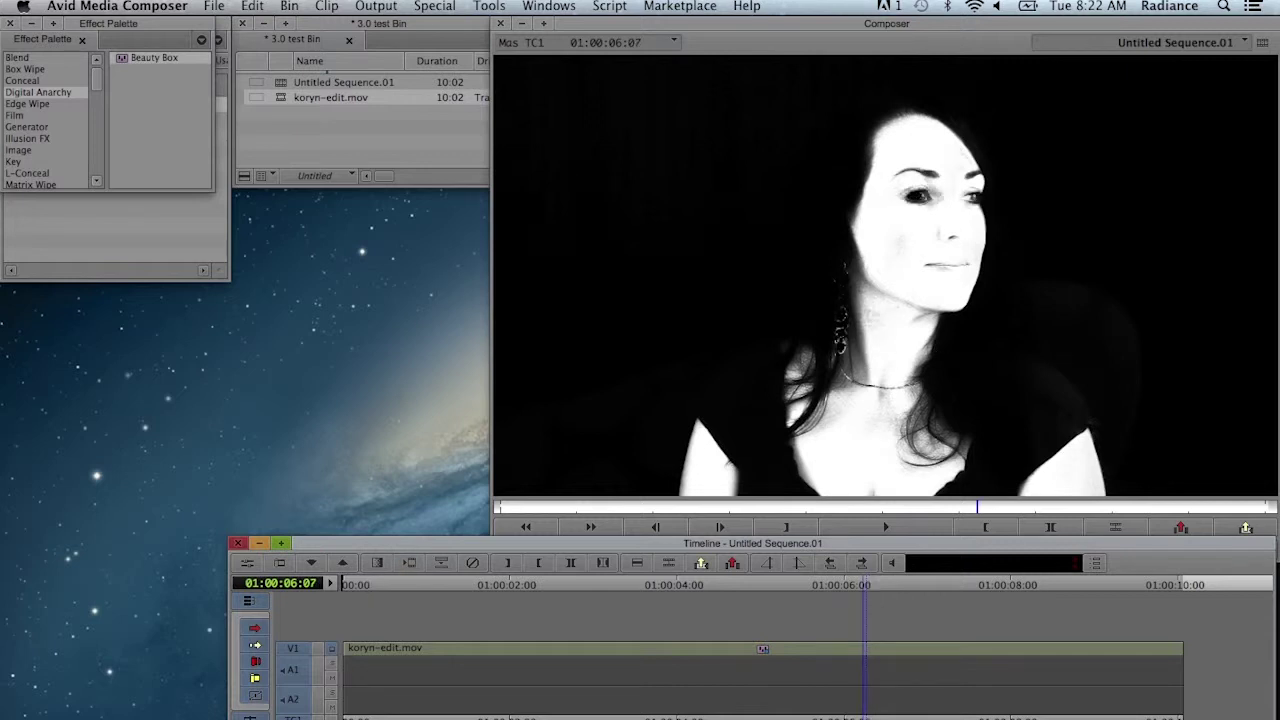
{"action": "key", "text": "super+8"}
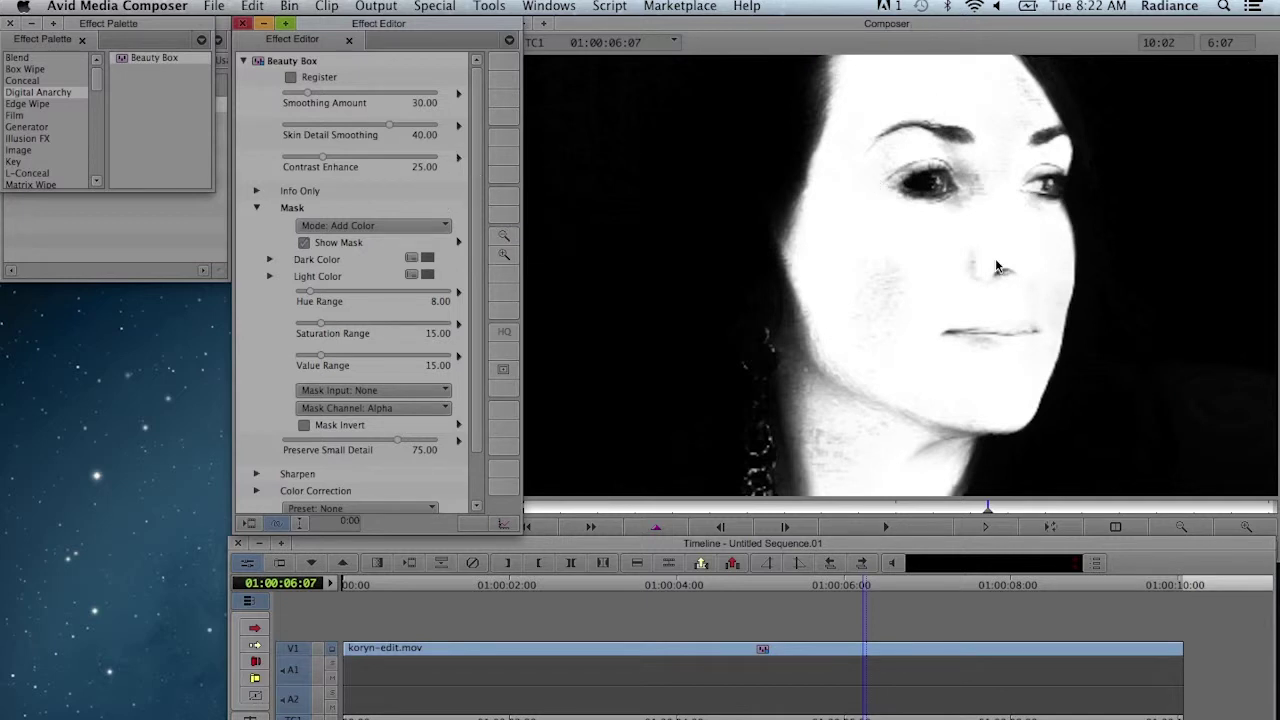
Step: Set the Mask Mode to Off and uncheck Show Mask to see the full-colour frame
{"action": "left_click", "coordinate": [305, 244]}
{"action": "left_click", "coordinate": [376, 224]}
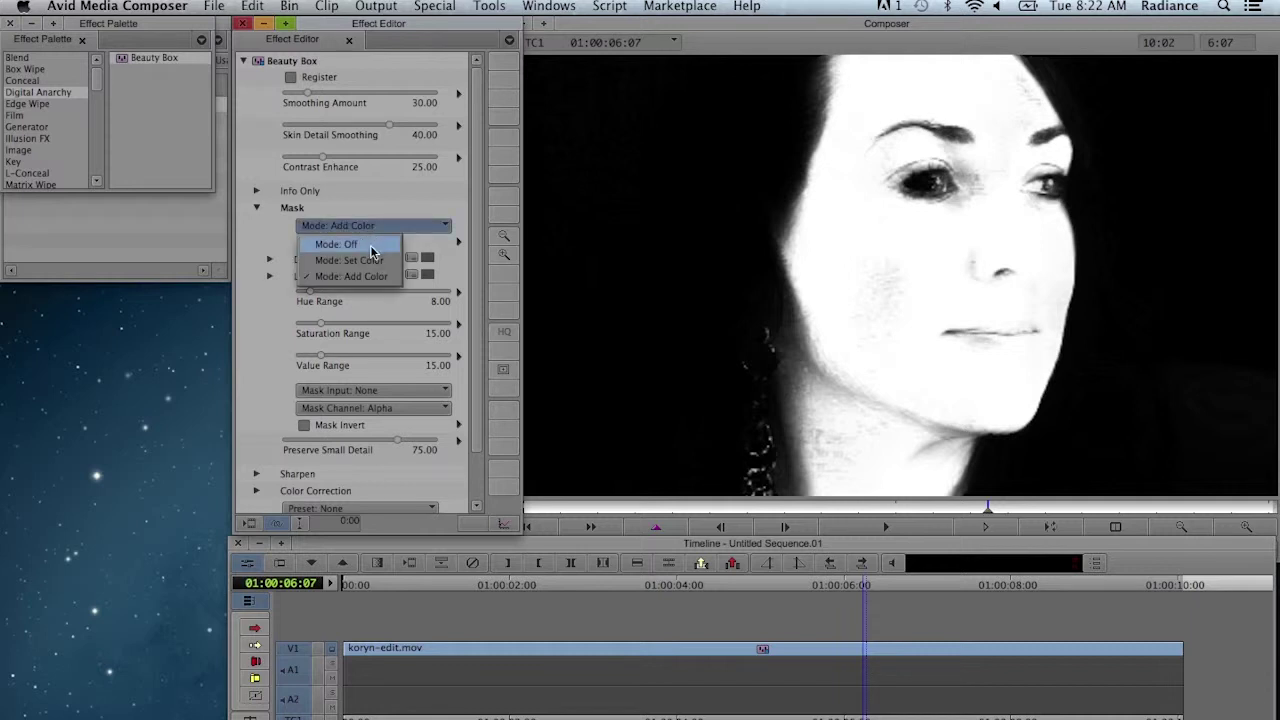
{"action": "left_click", "coordinate": [370, 246]}
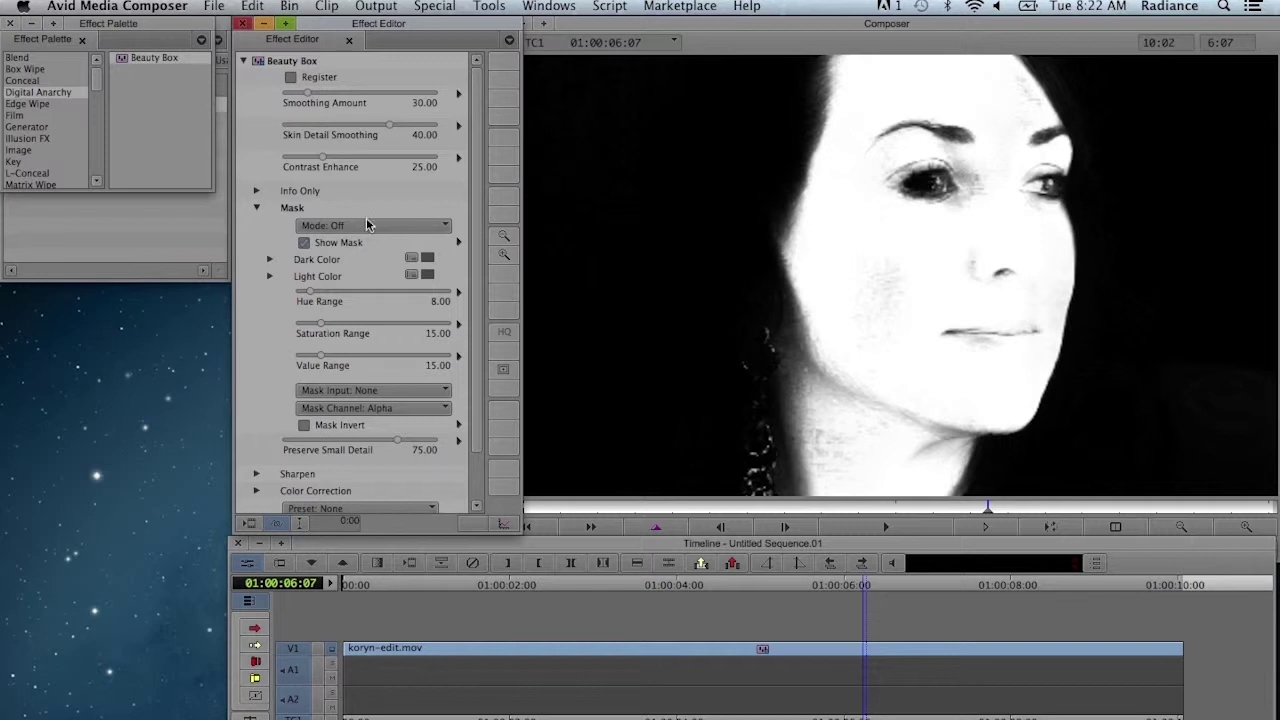
{"action": "left_click", "coordinate": [304, 243]}
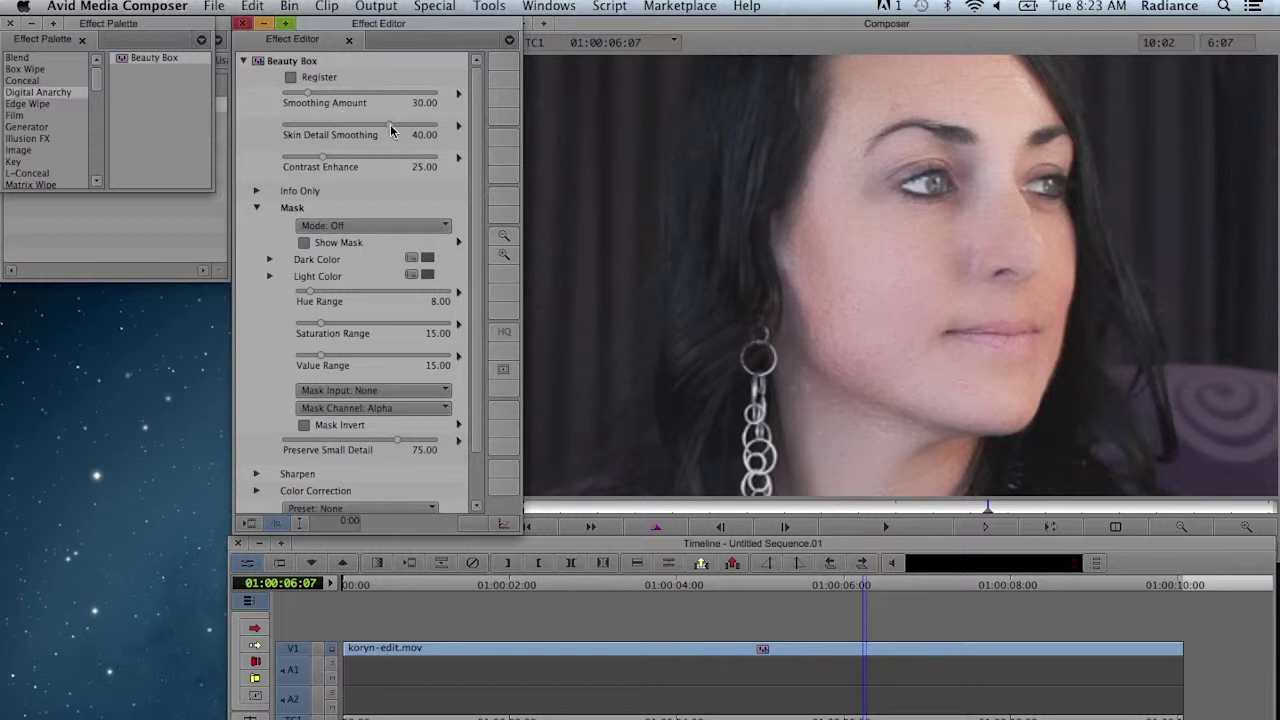
Step: Set Skin Detail Smoothing to 30.49, Smoothing Amount to 24.39 and Contrast Enhance to 100
{"action": "left_click_drag", "start_coordinate": [390, 124], "coordinate": [394, 116]}
{"action": "left_click_drag", "start_coordinate": [391, 124], "coordinate": [381, 124]}
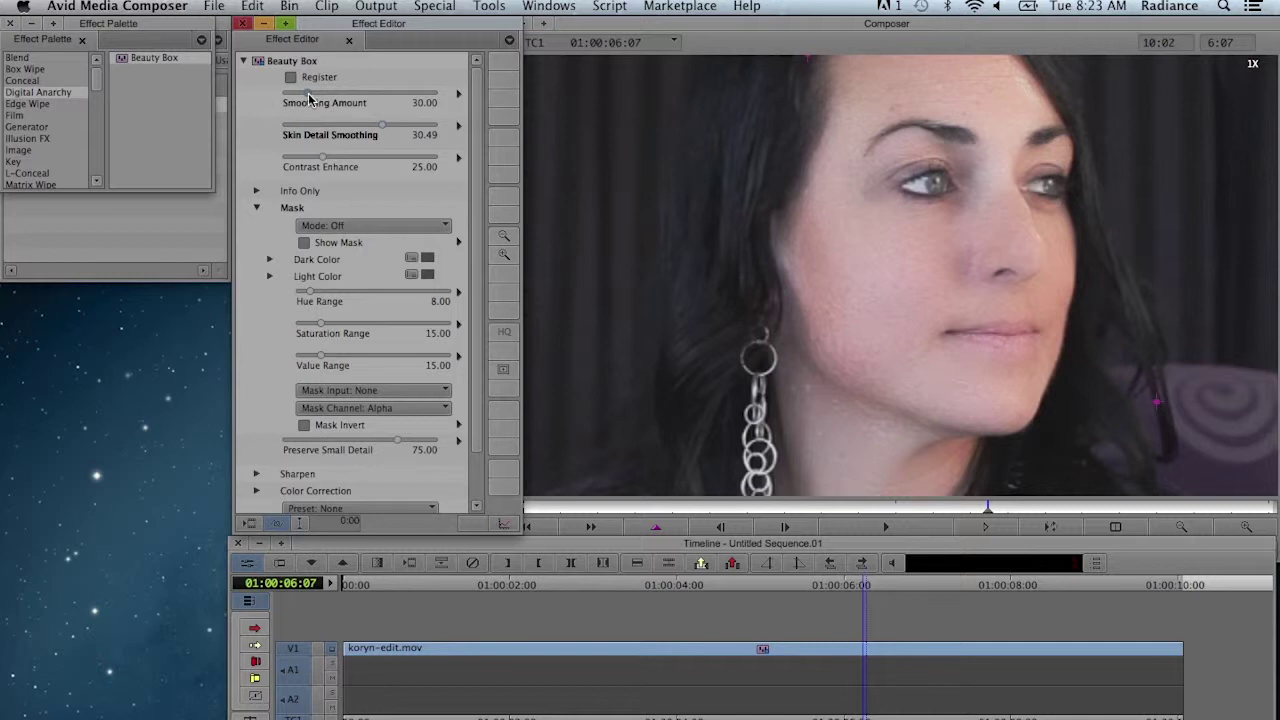
{"action": "left_click_drag", "start_coordinate": [307, 97], "coordinate": [305, 98]}
{"action": "left_click_drag", "start_coordinate": [323, 163], "coordinate": [446, 165]}
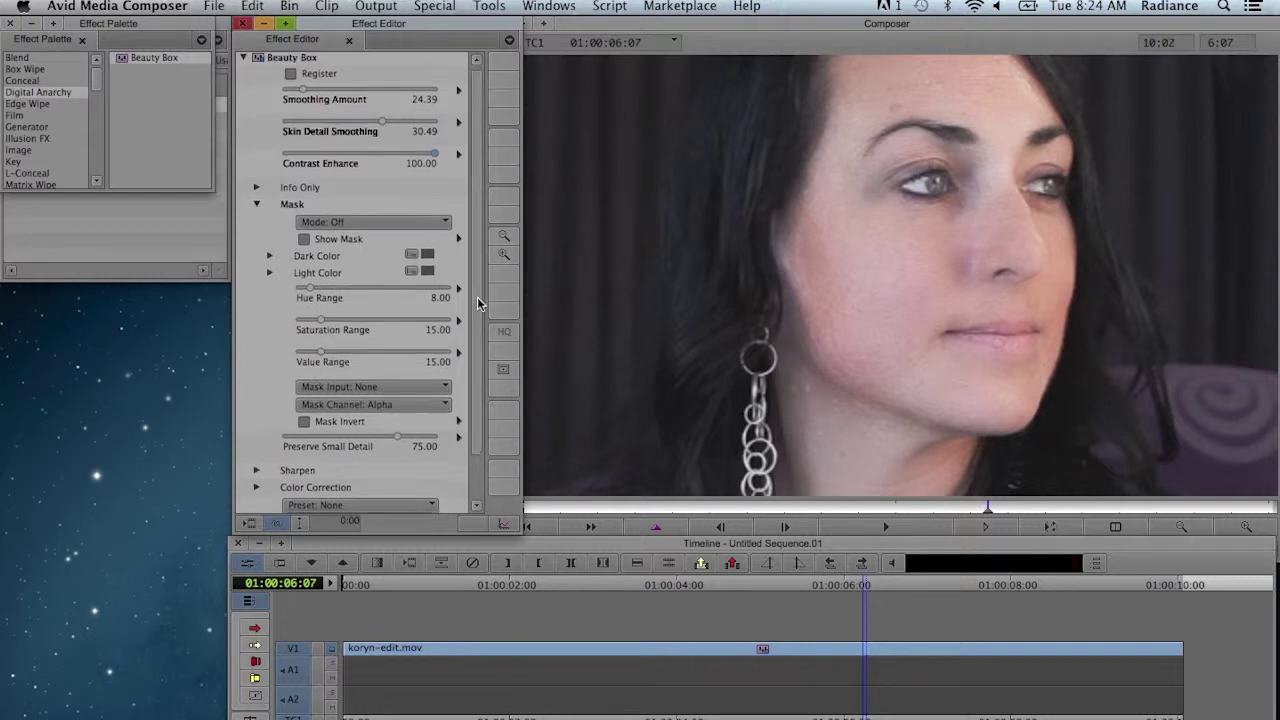
{"action": "left_click_drag", "start_coordinate": [477, 296], "coordinate": [481, 411]}
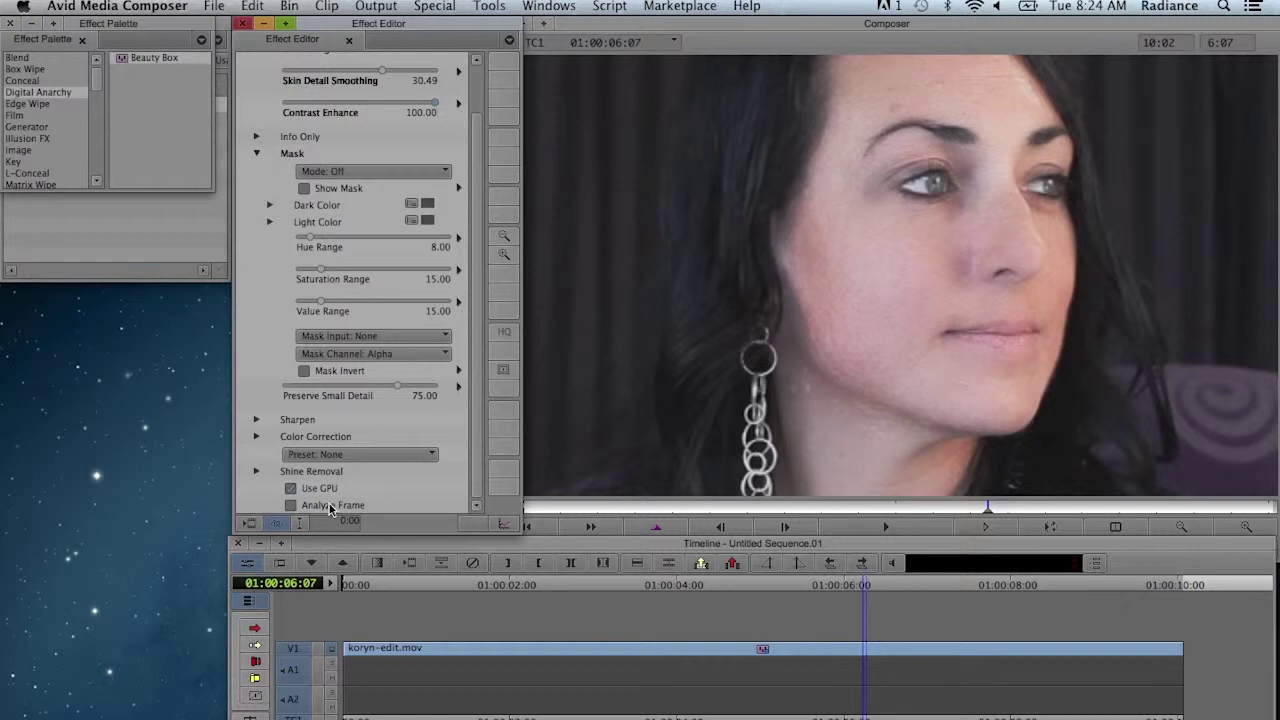
Step: With Show Mask on, set Saturation Range 17.07, Value Range 14.63 and Hue Range 10.37, then hide the mask
{"action": "left_click_drag", "start_coordinate": [477, 338], "coordinate": [481, 250]}
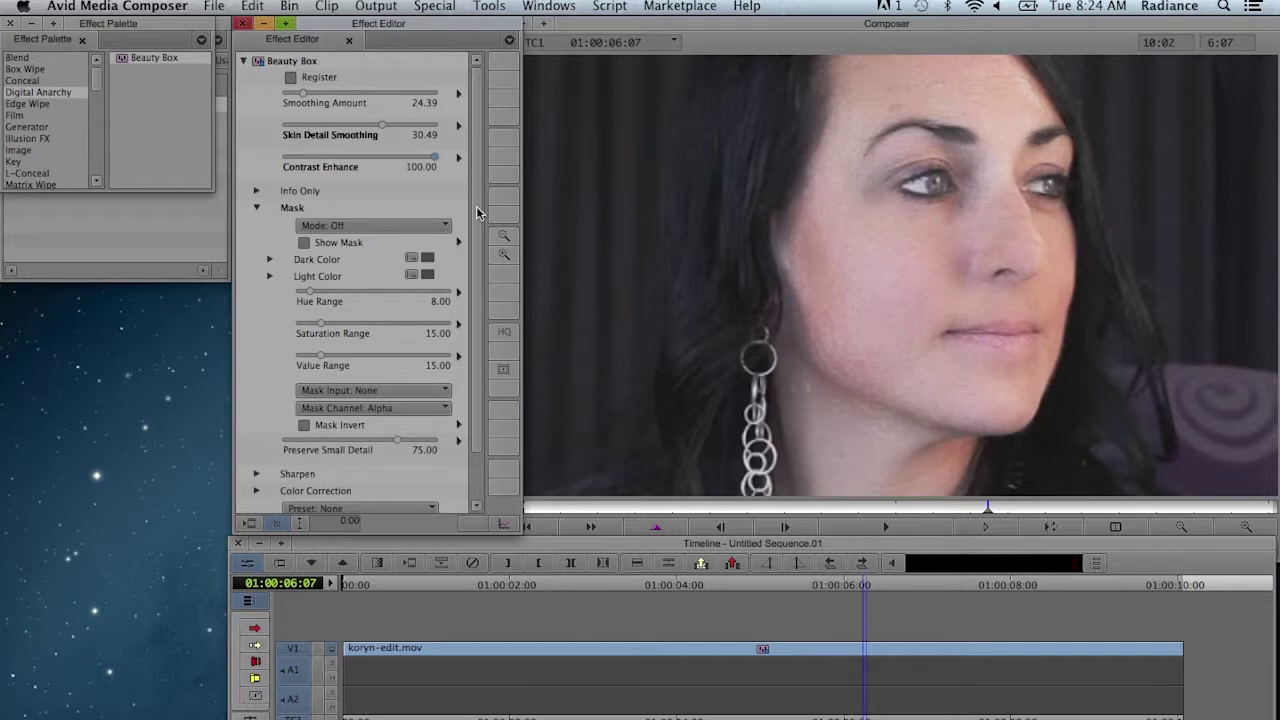
{"action": "scroll", "coordinate": [474, 212], "scroll_direction": "down", "scroll_amount": 3}
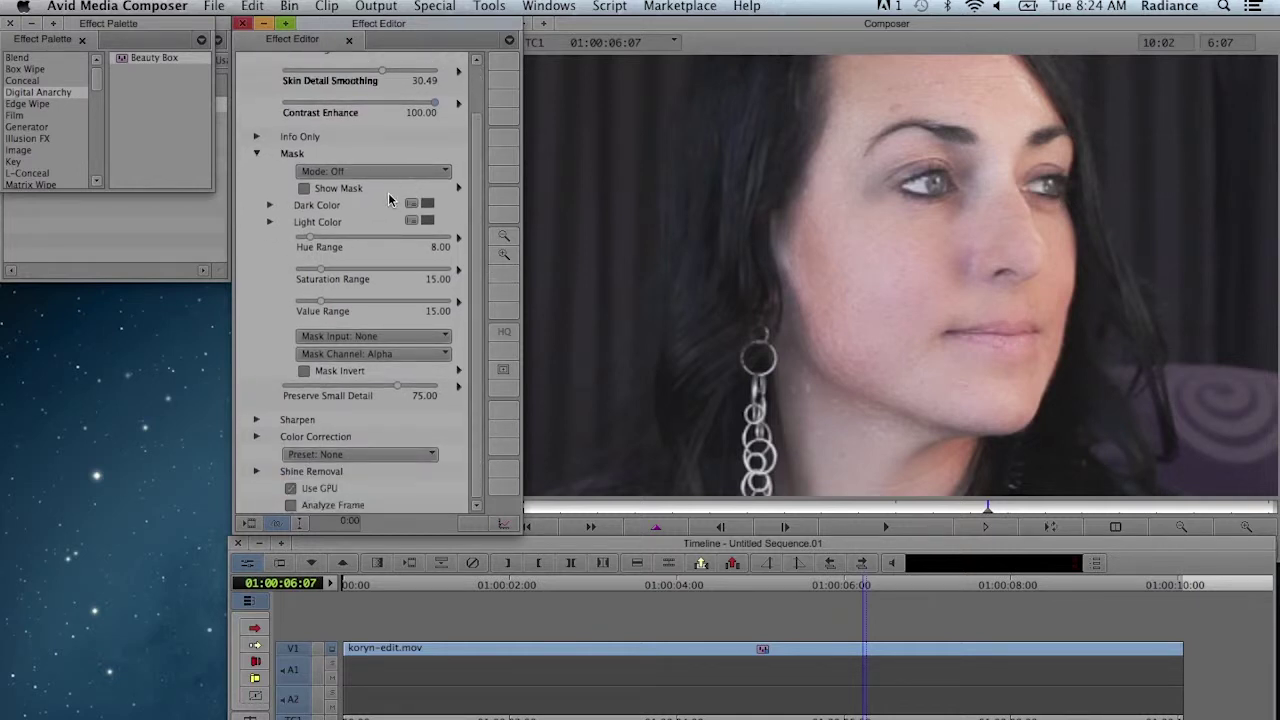
{"action": "left_click", "coordinate": [312, 189]}
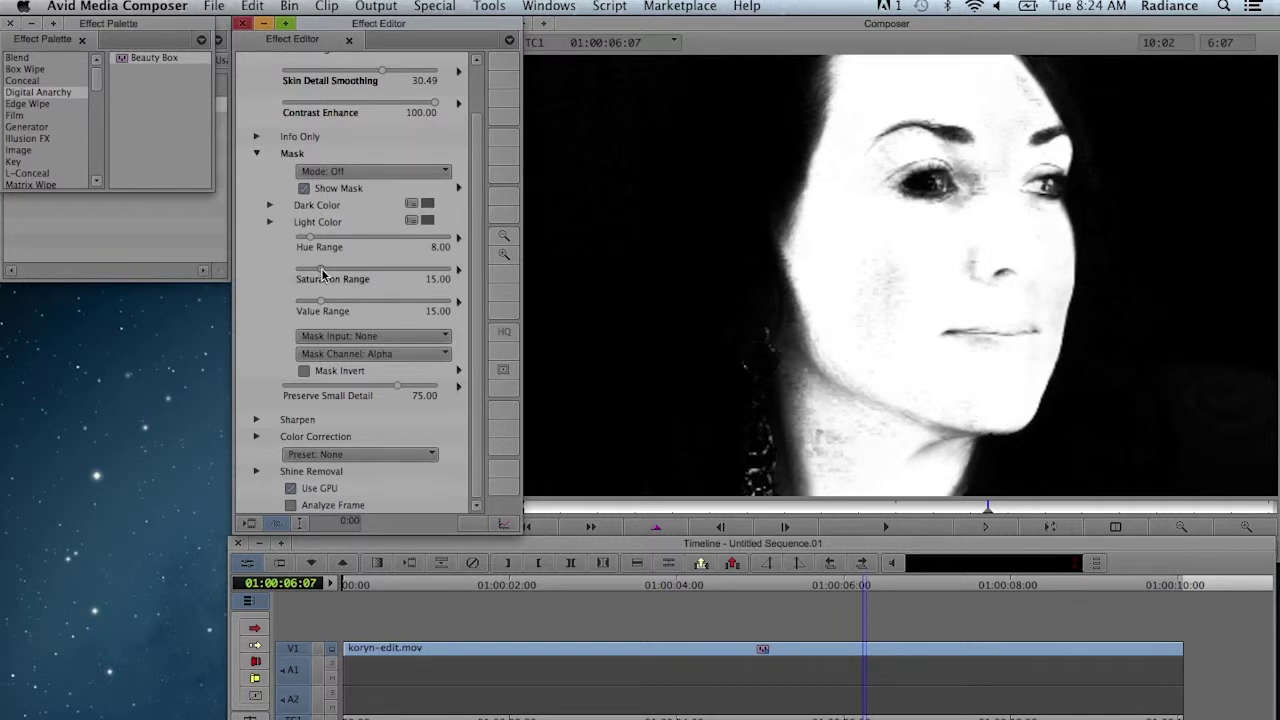
{"action": "left_click_drag", "start_coordinate": [319, 269], "coordinate": [307, 270]}
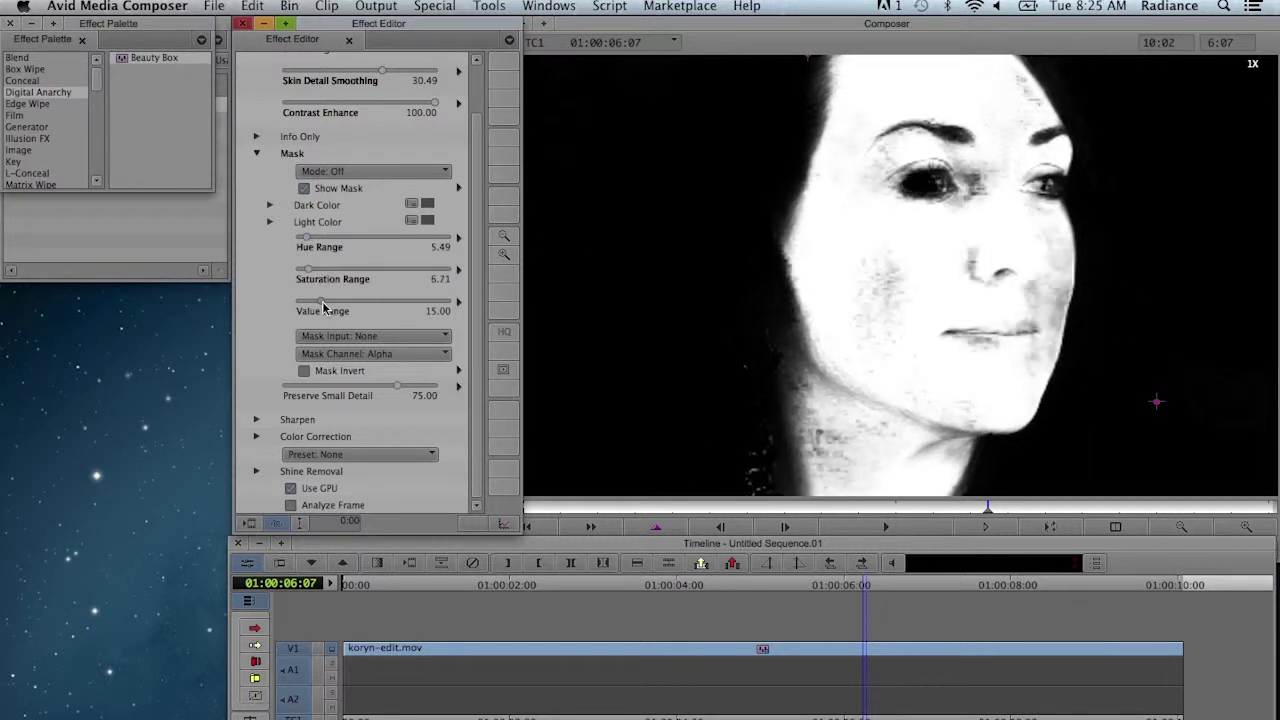
{"action": "left_click_drag", "start_coordinate": [320, 309], "coordinate": [311, 311]}
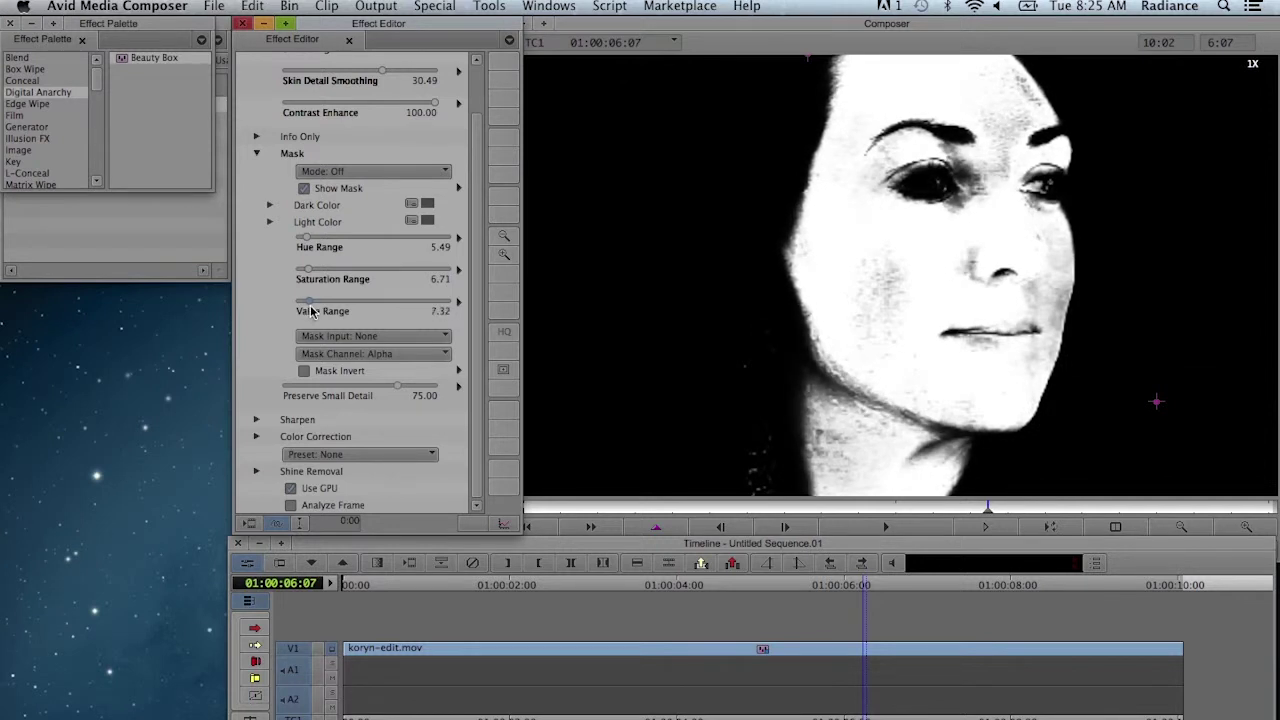
{"action": "left_click_drag", "start_coordinate": [311, 311], "coordinate": [310, 311]}
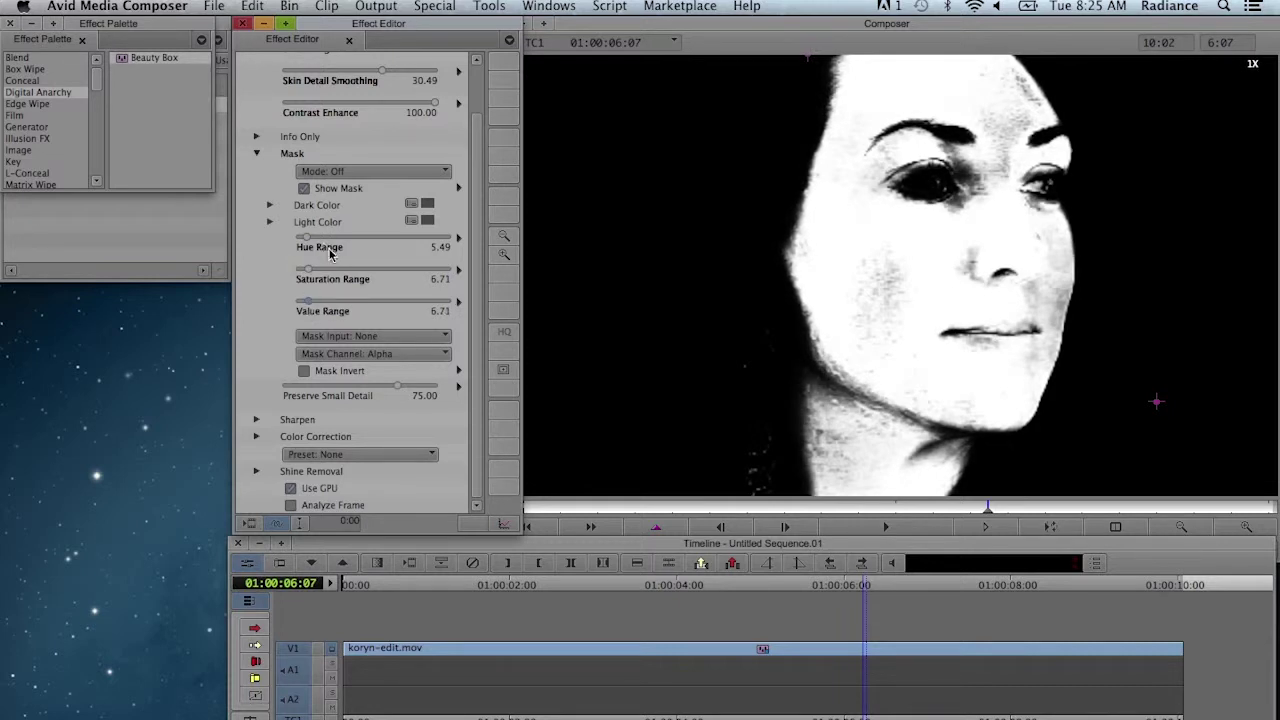
{"action": "mouse_move", "coordinate": [313, 243]}
{"action": "left_mouse_down"}
{"action": "mouse_move", "coordinate": [330, 243]}
{"action": "mouse_move", "coordinate": [310, 270]}
{"action": "mouse_move", "coordinate": [327, 270]}
{"action": "mouse_move", "coordinate": [327, 302]}
{"action": "mouse_move", "coordinate": [345, 302]}
{"action": "mouse_move", "coordinate": [319, 305]}
{"action": "mouse_move", "coordinate": [313, 244]}
{"action": "left_mouse_up"}
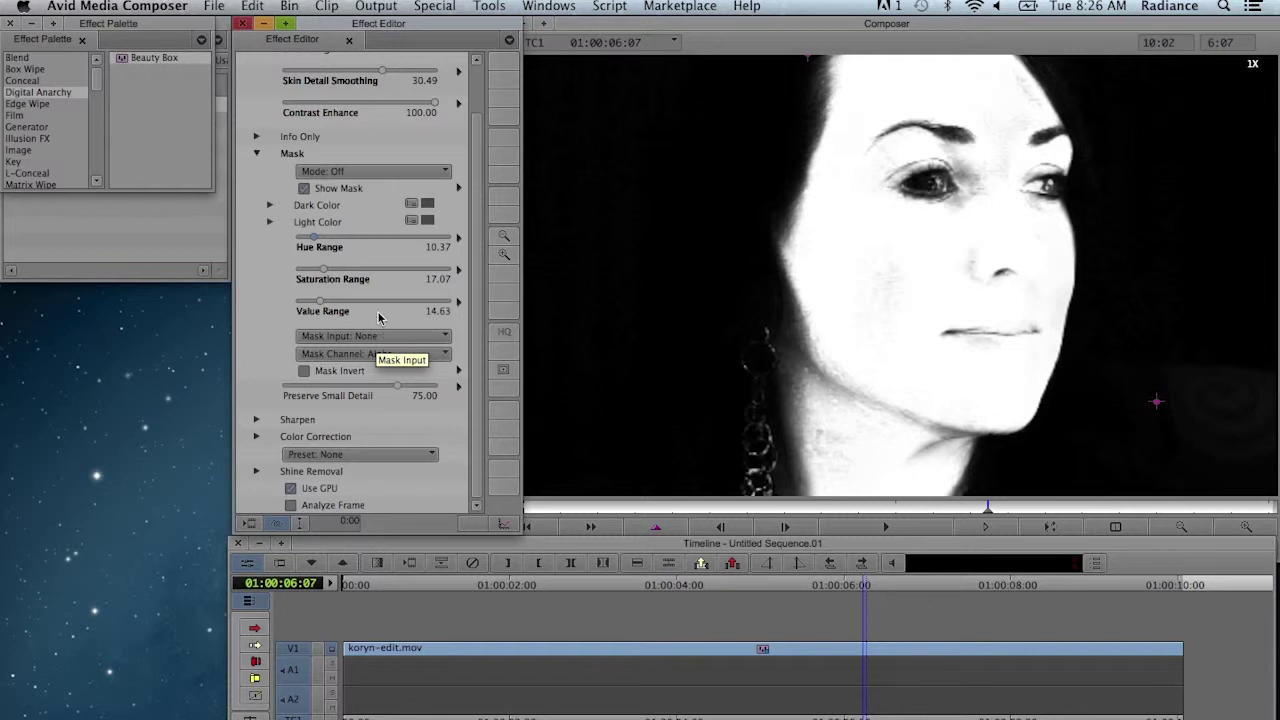
{"action": "left_click", "coordinate": [305, 189]}
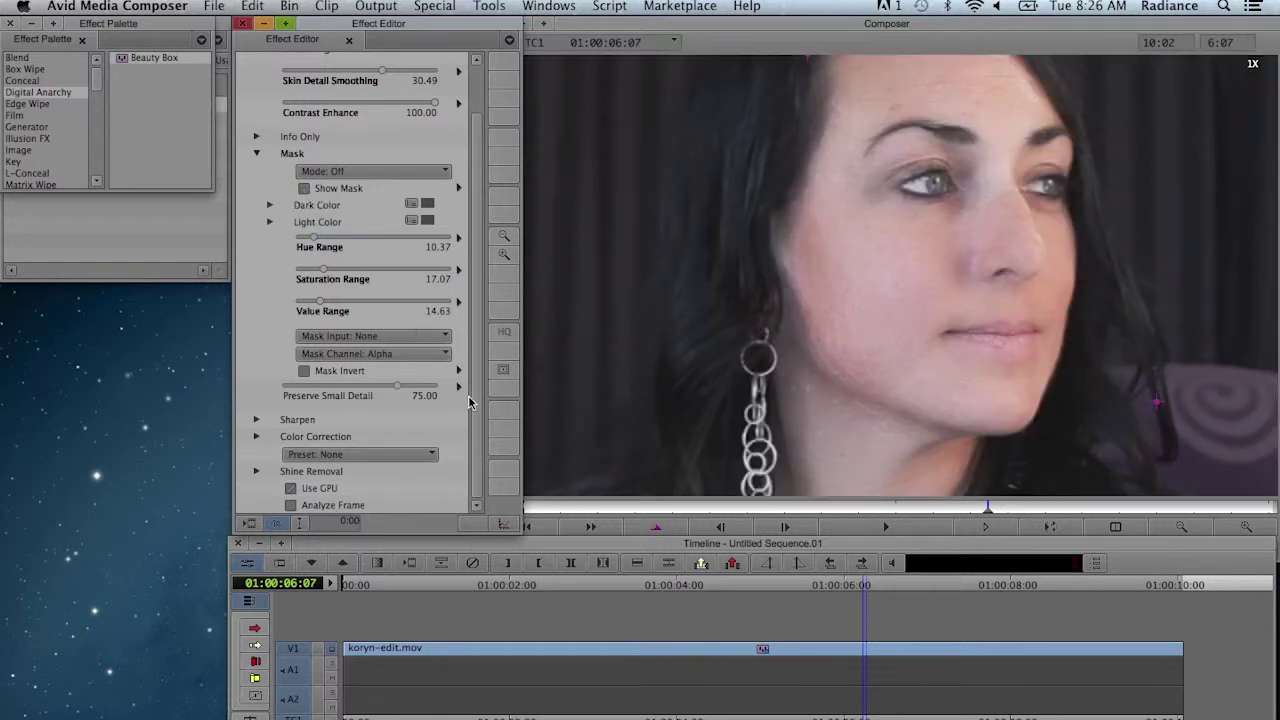
Step: Expand Color Correction and limit it to the skin mask with Use Mask
{"action": "left_click", "coordinate": [257, 440]}
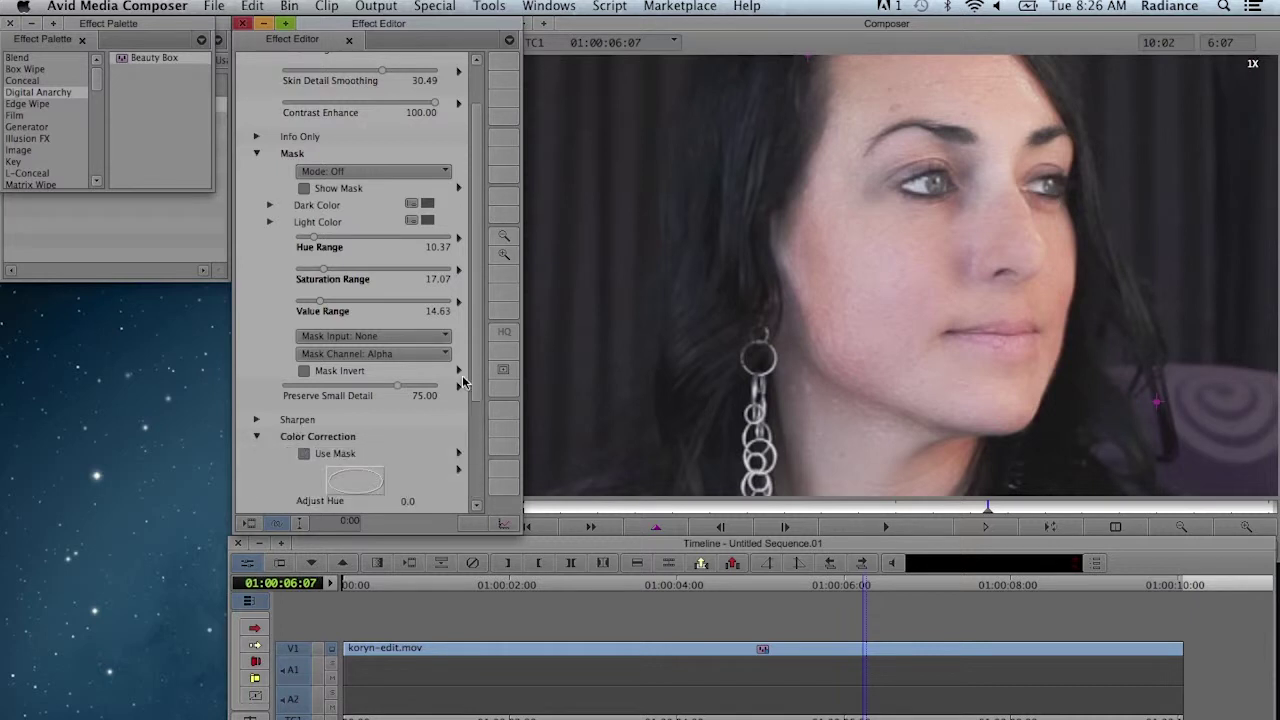
{"action": "scroll", "coordinate": [476, 339], "scroll_direction": "down", "scroll_amount": 1}
{"action": "left_click_drag", "start_coordinate": [475, 339], "coordinate": [467, 414]}
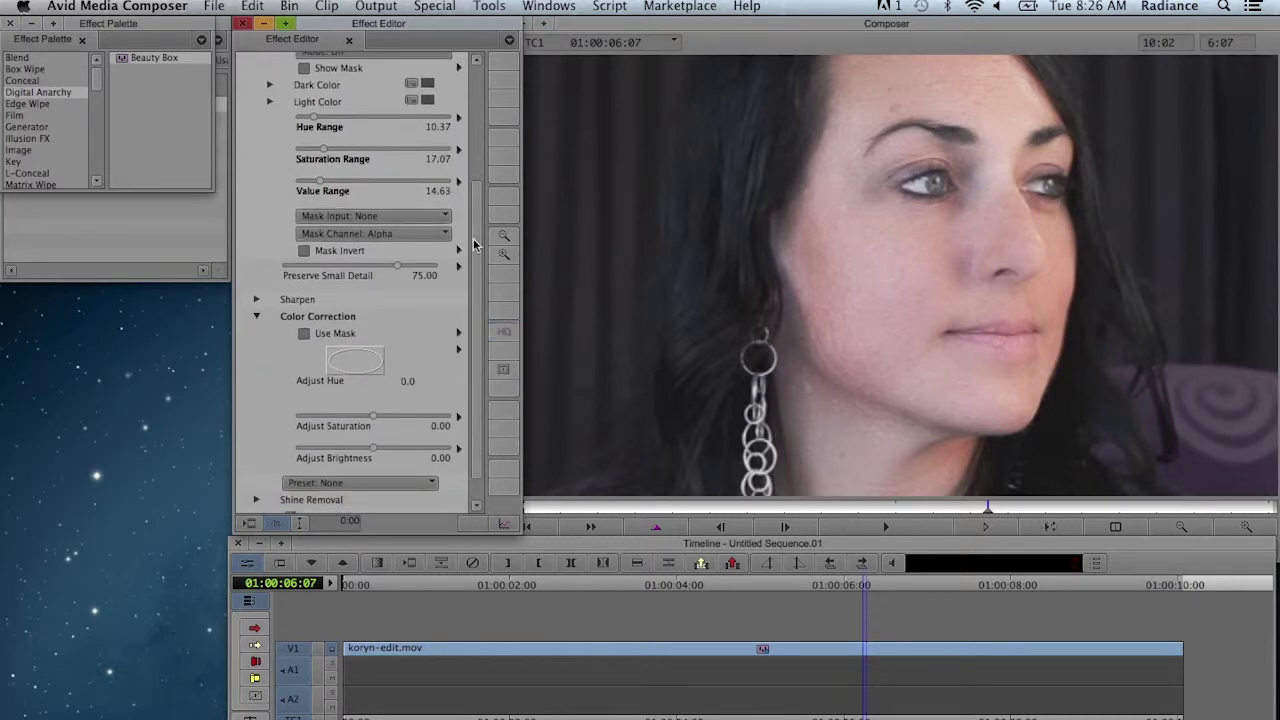
{"action": "left_click", "coordinate": [304, 333]}
Step: Set Adjust Saturation 30.49, Adjust Brightness 18.29 and Adjust Hue 5.2 for the masked skin
{"action": "left_click_drag", "start_coordinate": [382, 415], "coordinate": [398, 415]}
{"action": "left_click_drag", "start_coordinate": [382, 447], "coordinate": [384, 446]}
{"action": "left_click_drag", "start_coordinate": [379, 371], "coordinate": [385, 362]}
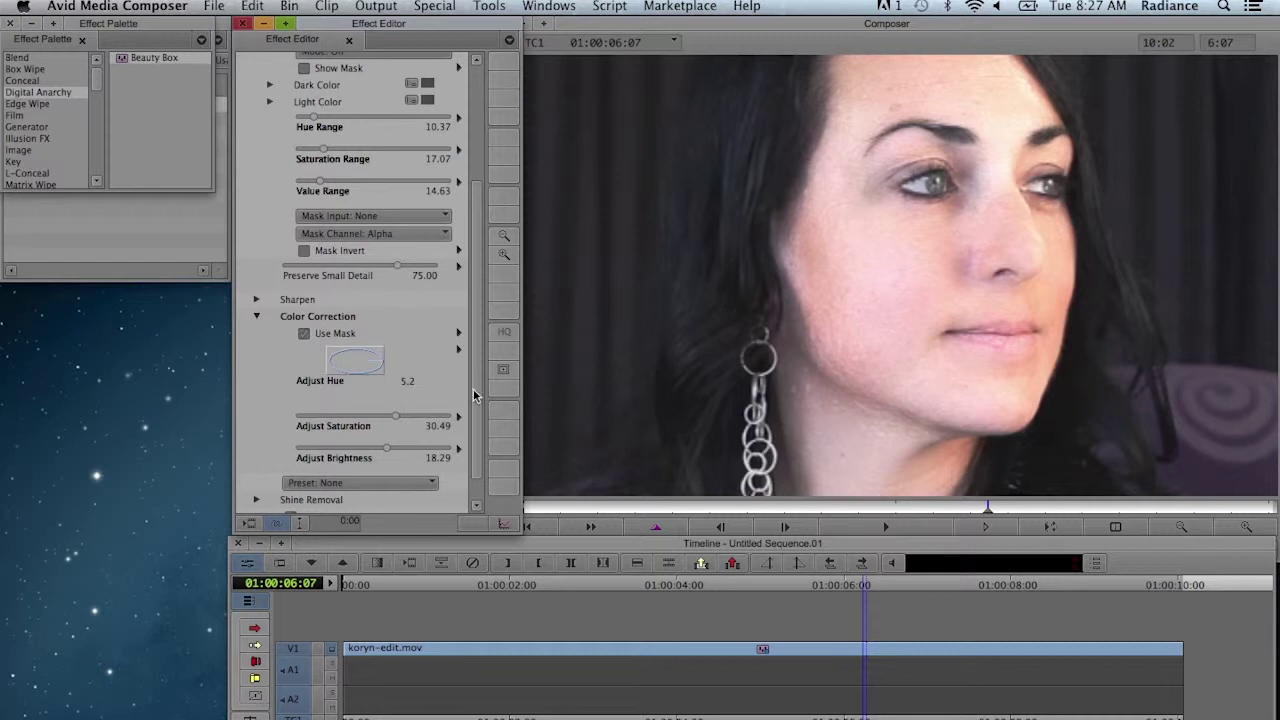
{"action": "scroll", "coordinate": [477, 450], "scroll_direction": "down", "scroll_amount": 1}
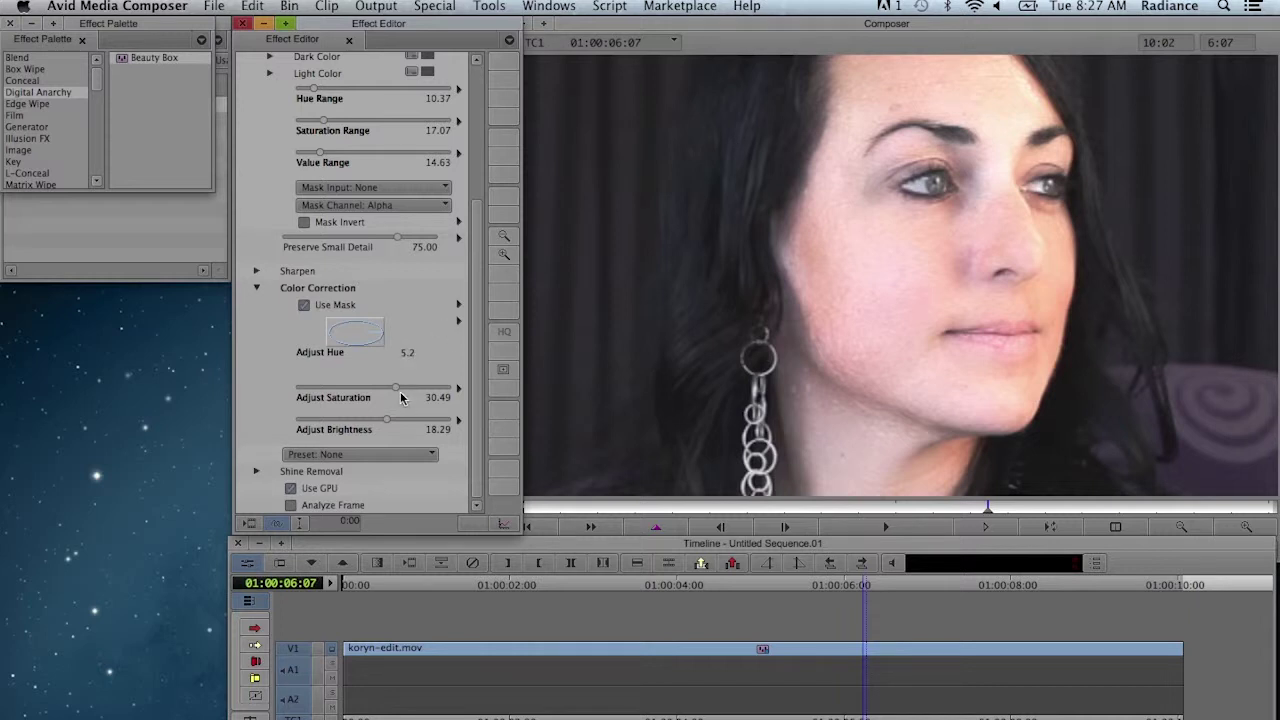
Step: Expand the Shine Removal settings to reveal its Amount of 0.00
{"action": "left_click", "coordinate": [257, 470]}
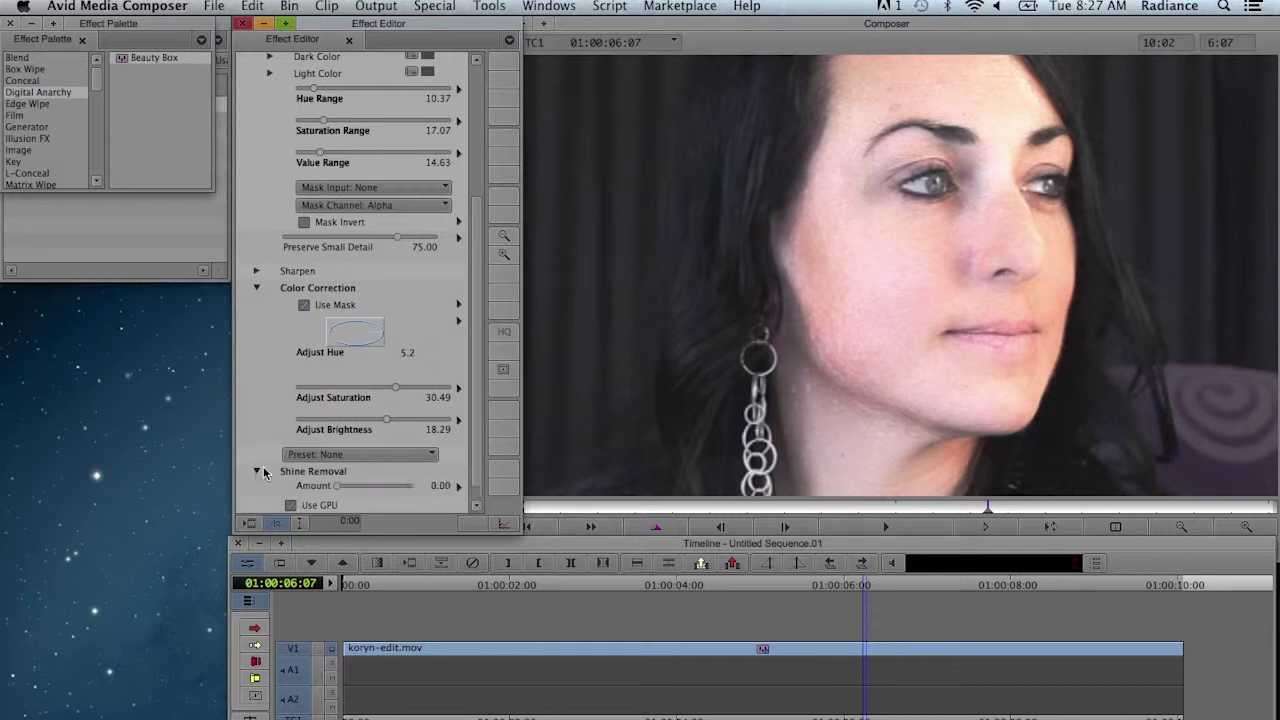
Step: Preview the Bordello, Boudoir and Golden presets, then set the preset back to None
{"action": "left_click", "coordinate": [401, 458]}
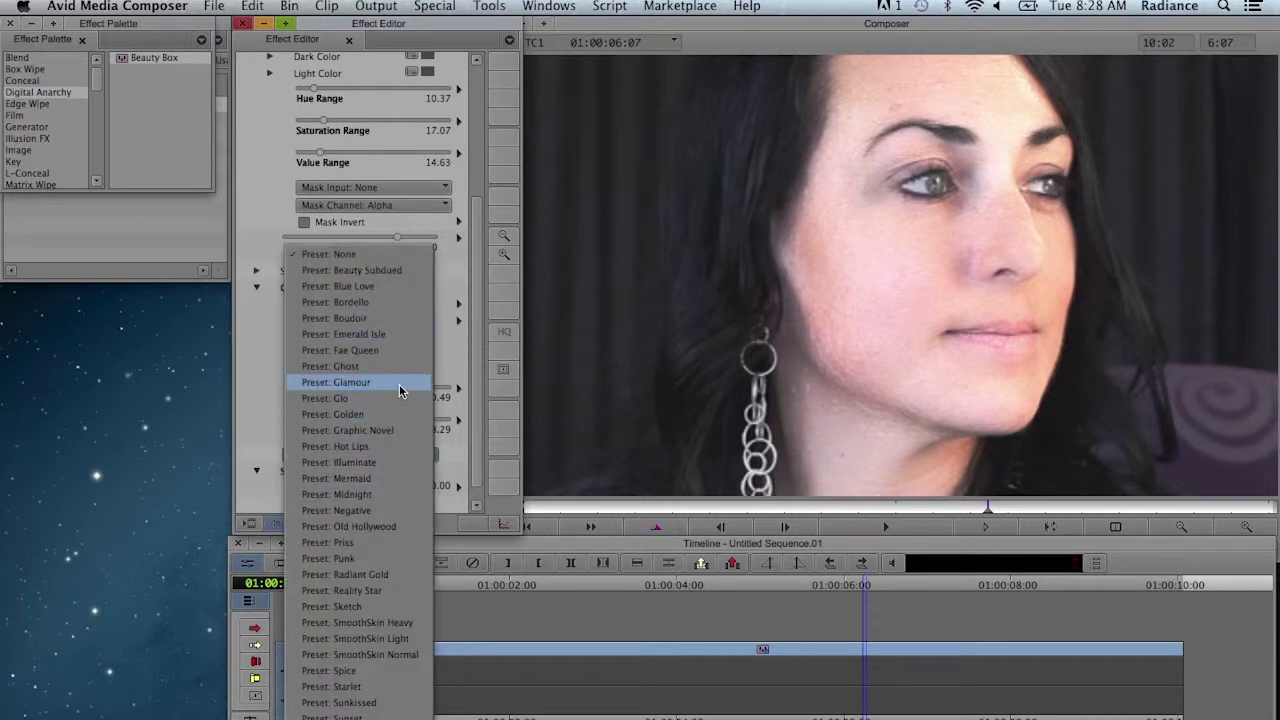
{"action": "left_click", "coordinate": [404, 302]}
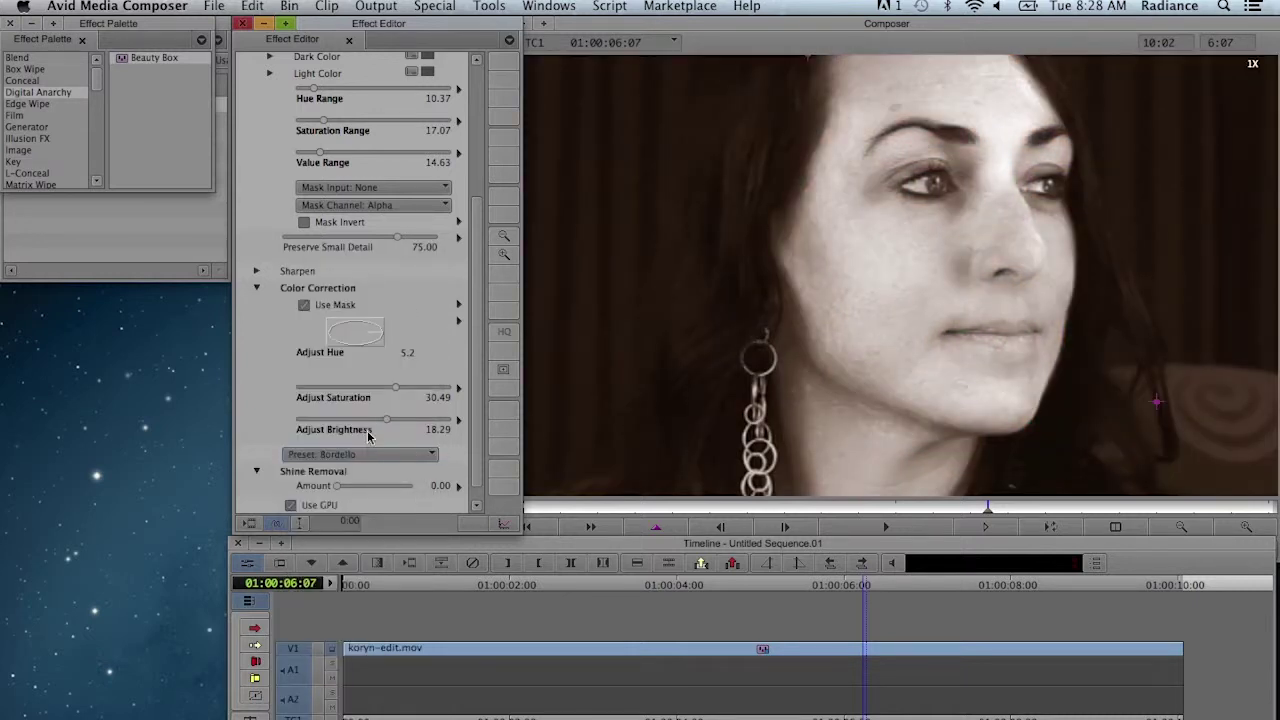
{"action": "left_click", "coordinate": [355, 456]}
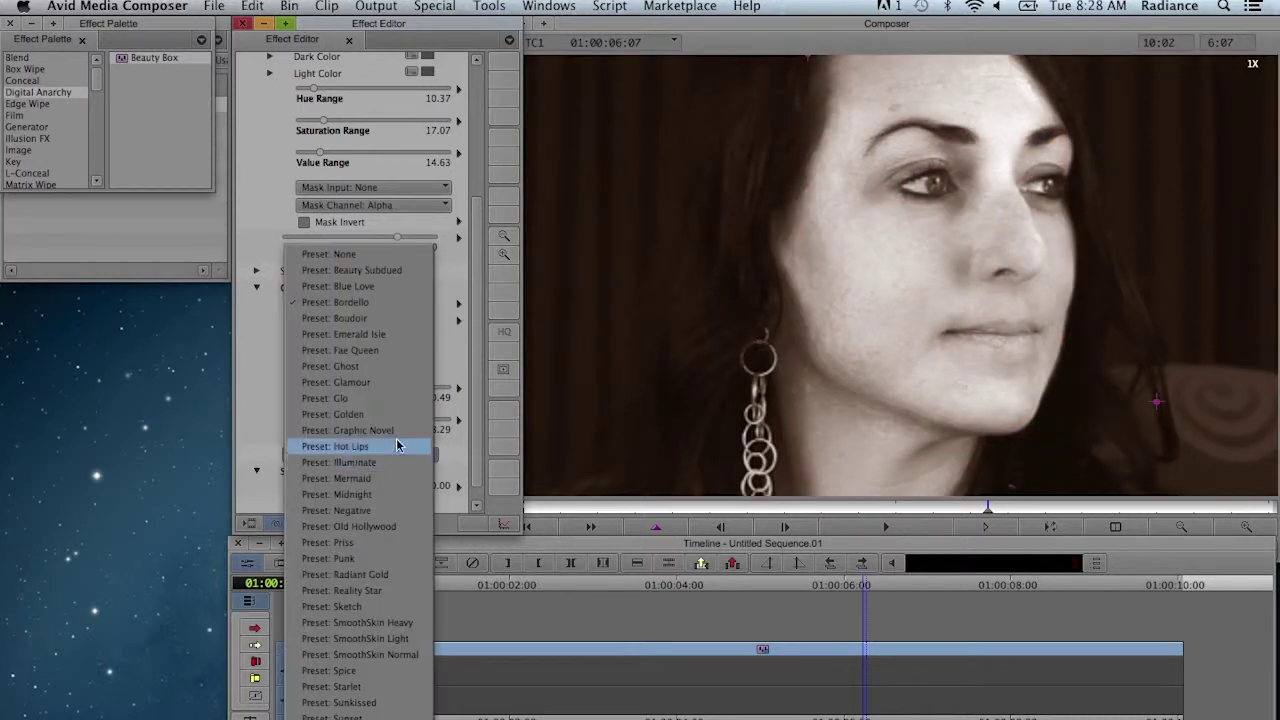
{"action": "left_click", "coordinate": [381, 320]}
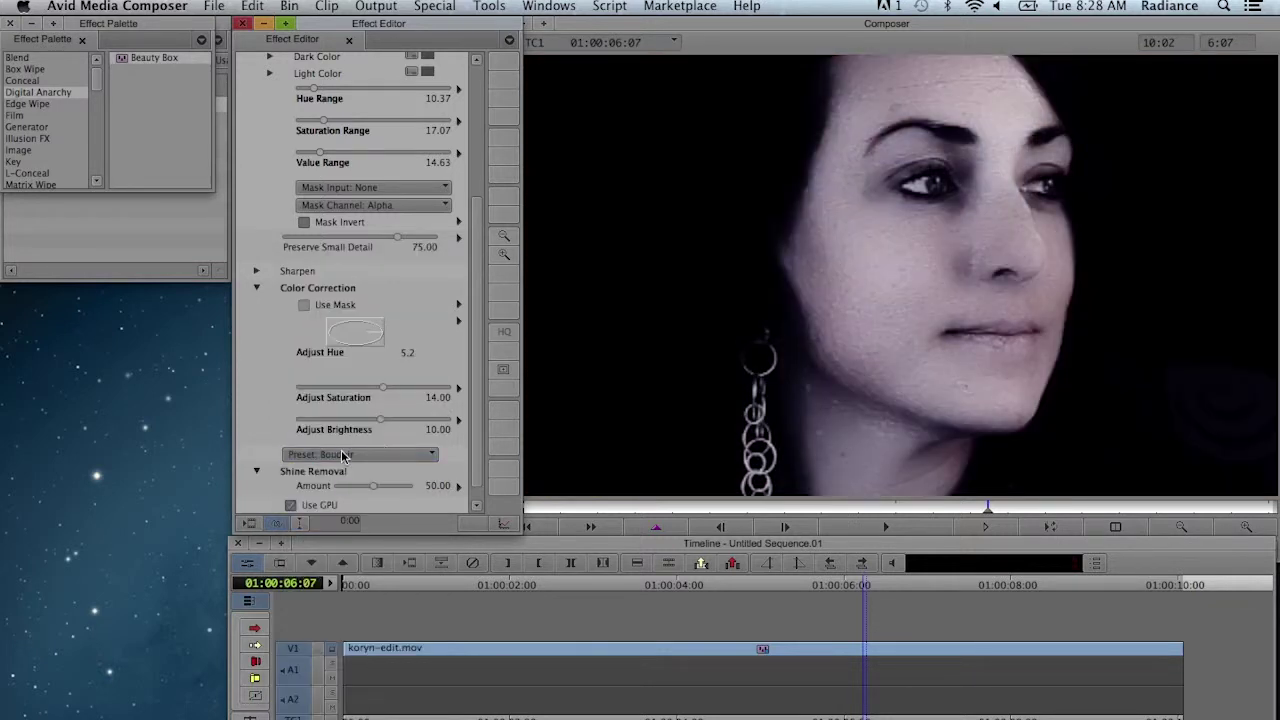
{"action": "left_click", "coordinate": [352, 454]}
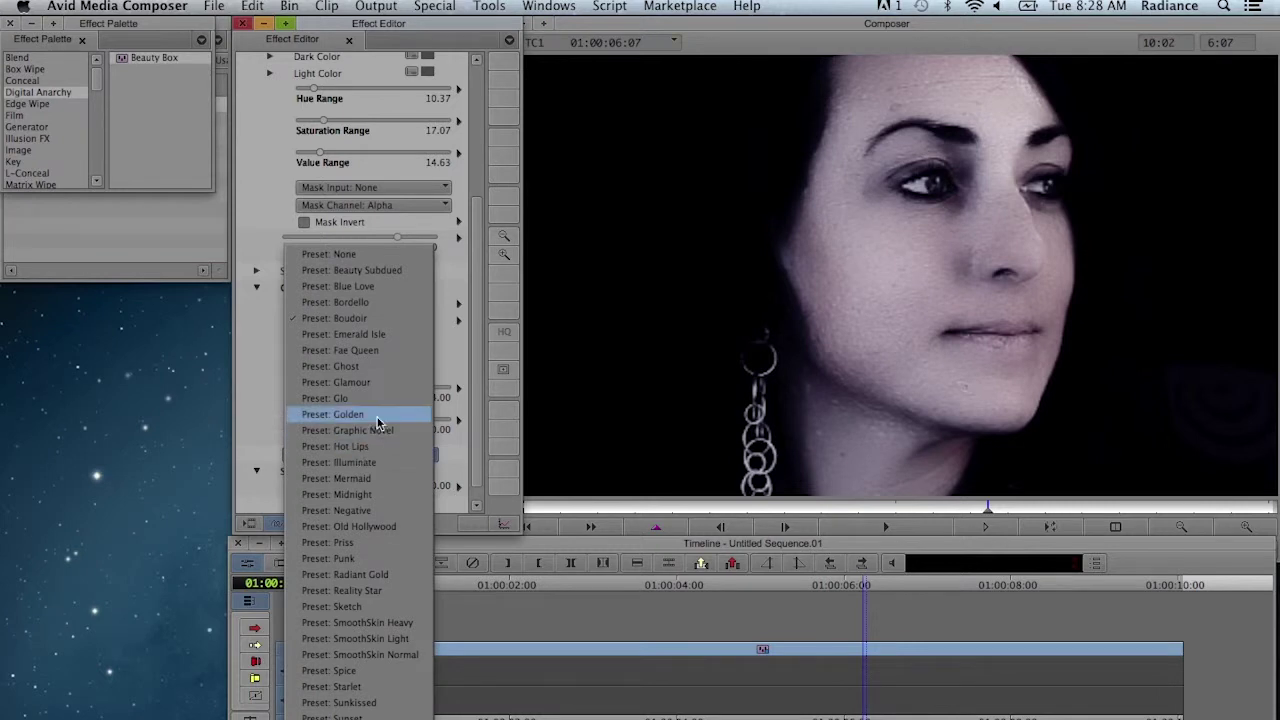
{"action": "left_click", "coordinate": [376, 416]}
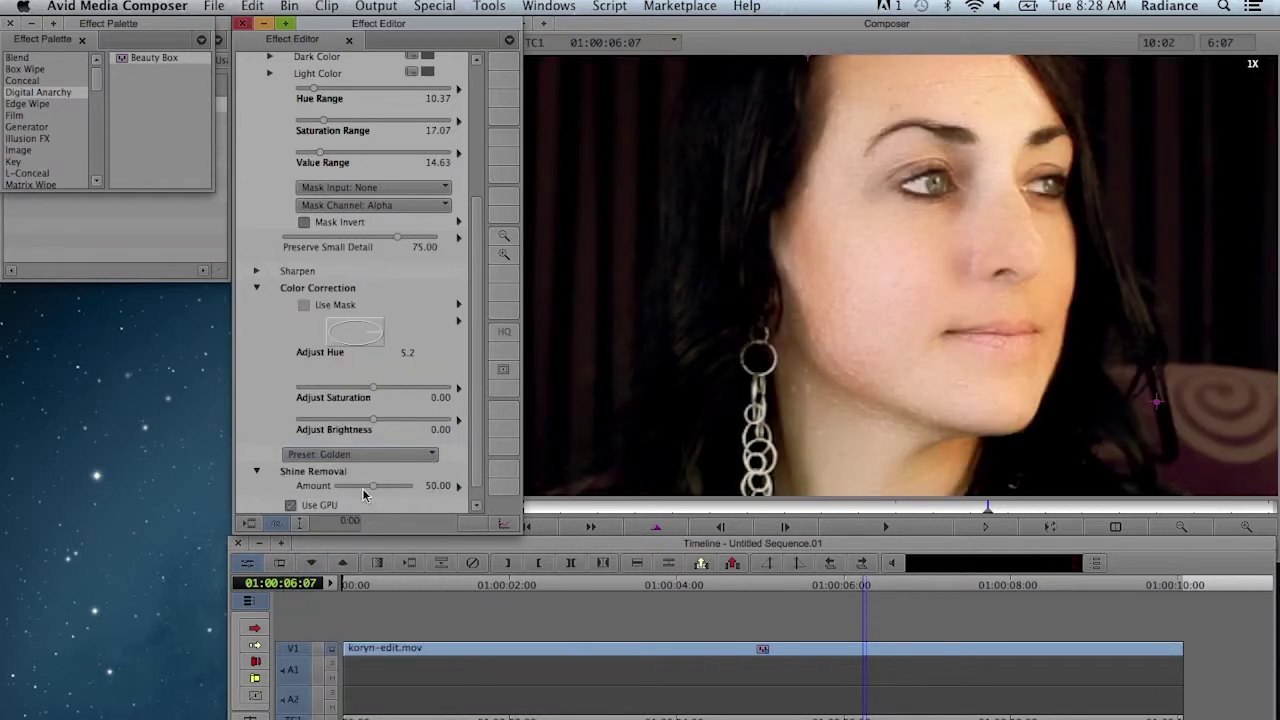
{"action": "left_click", "coordinate": [370, 455]}
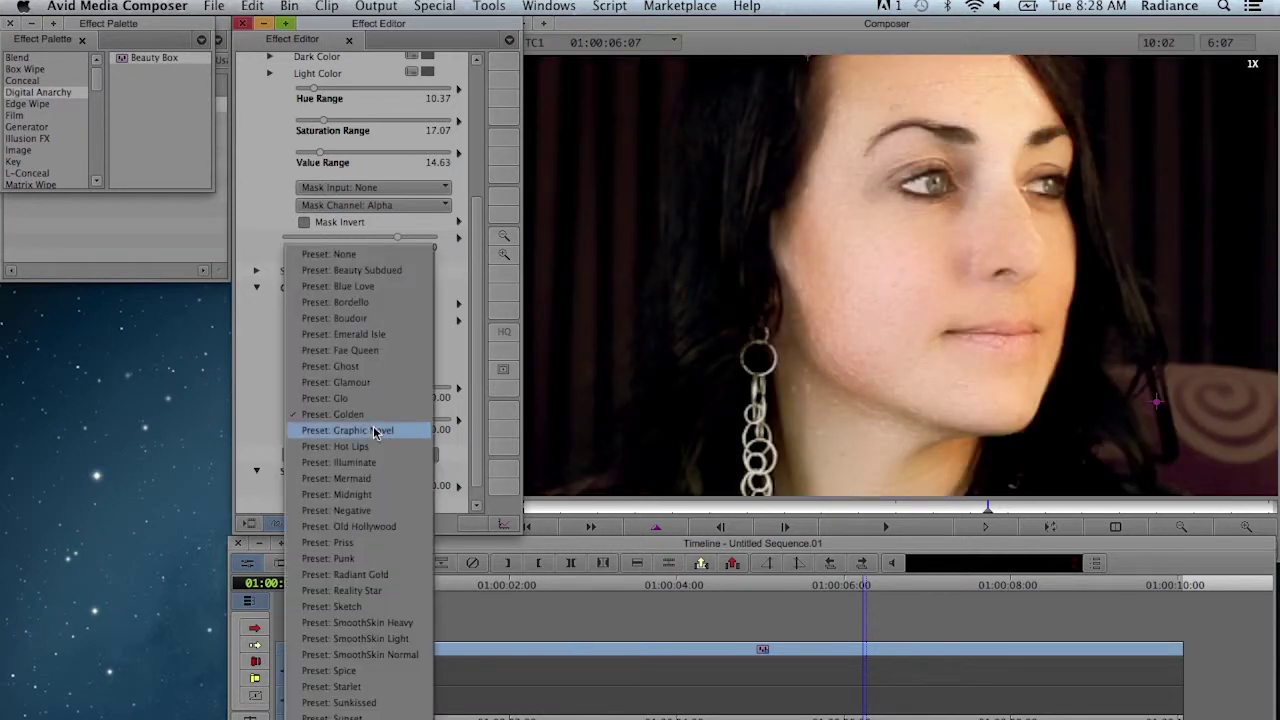
{"action": "left_click", "coordinate": [371, 254]}
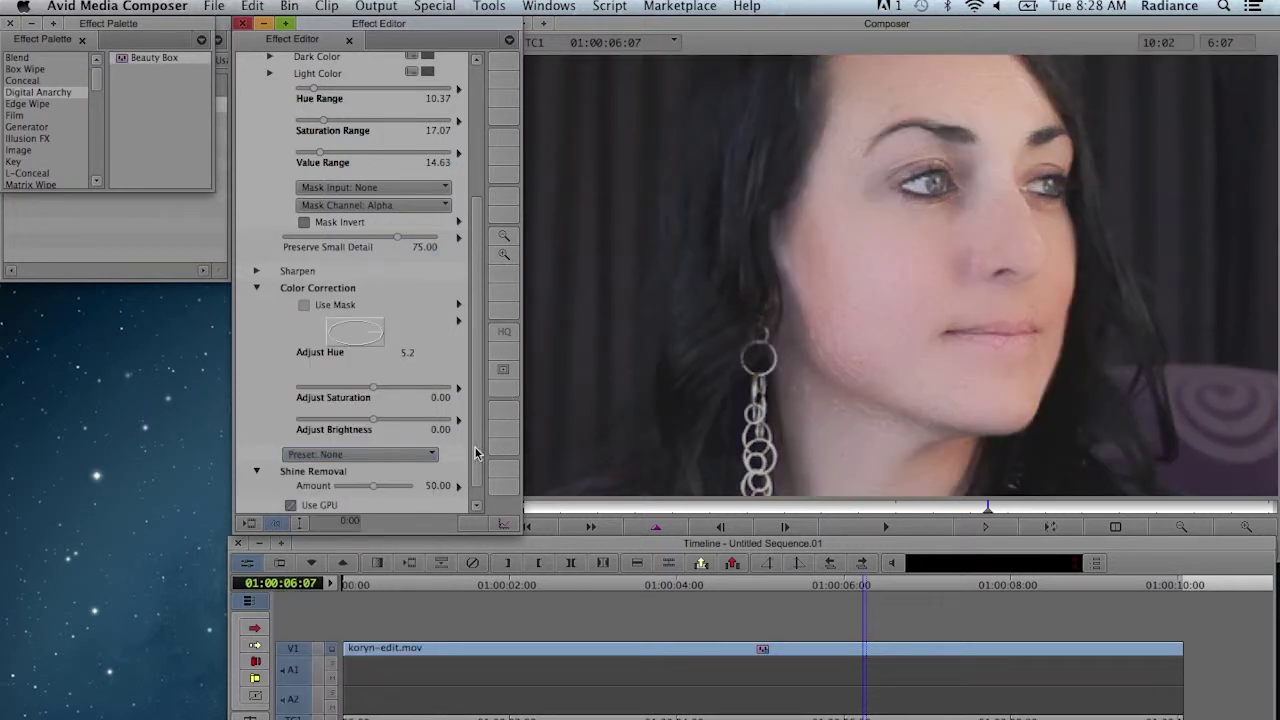
{"action": "scroll", "coordinate": [476, 445], "scroll_direction": "up", "scroll_amount": 1}
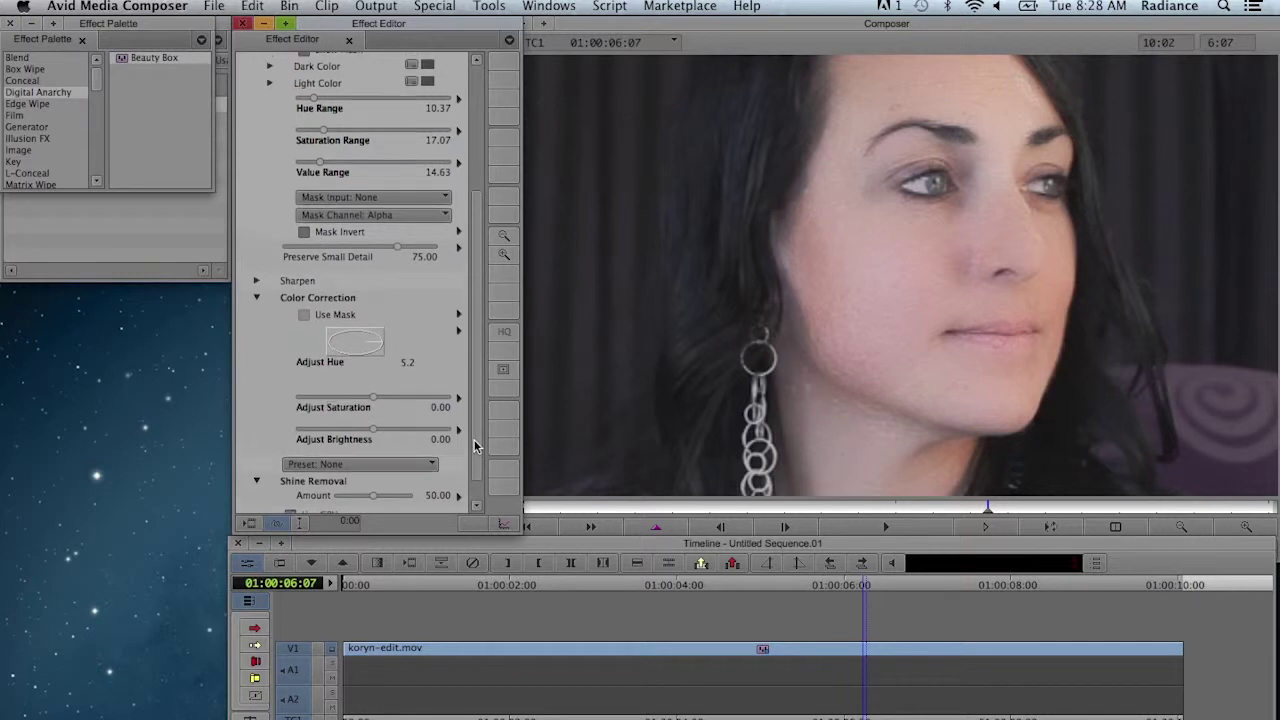
{"action": "scroll", "coordinate": [474, 439], "scroll_direction": "up", "scroll_amount": 5}
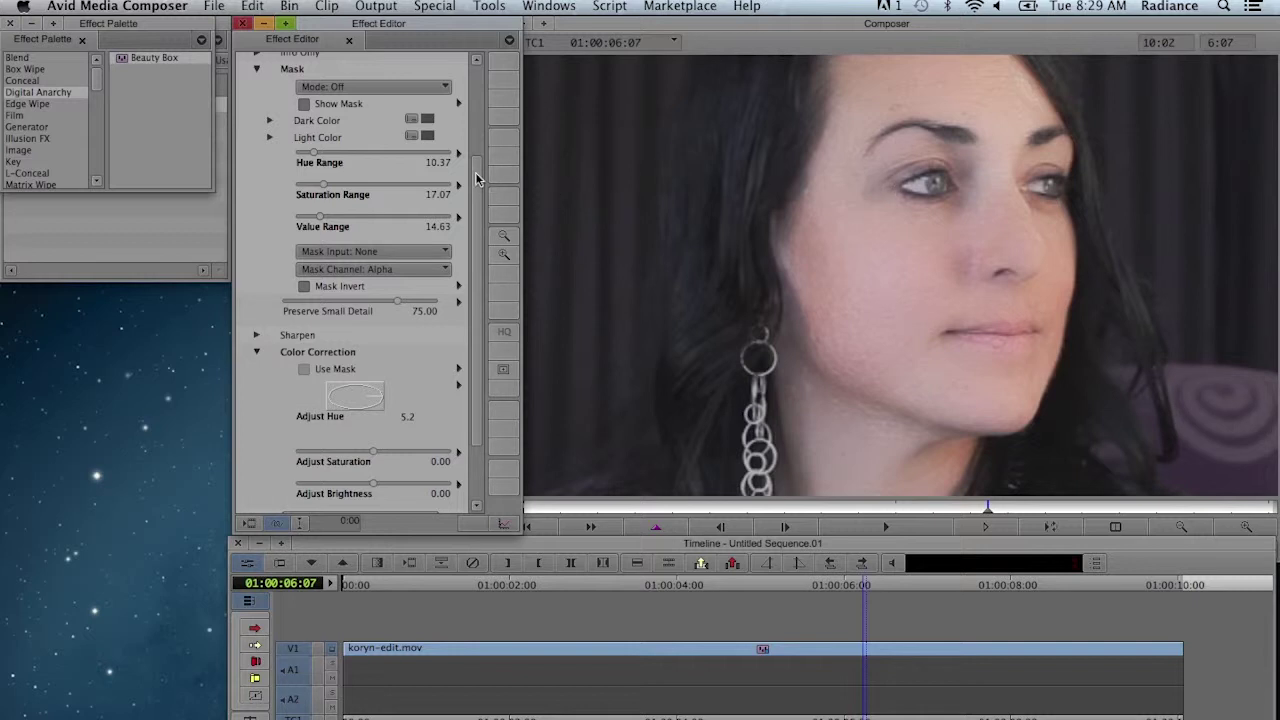
{"action": "scroll", "coordinate": [479, 190], "scroll_direction": "up", "scroll_amount": 1}
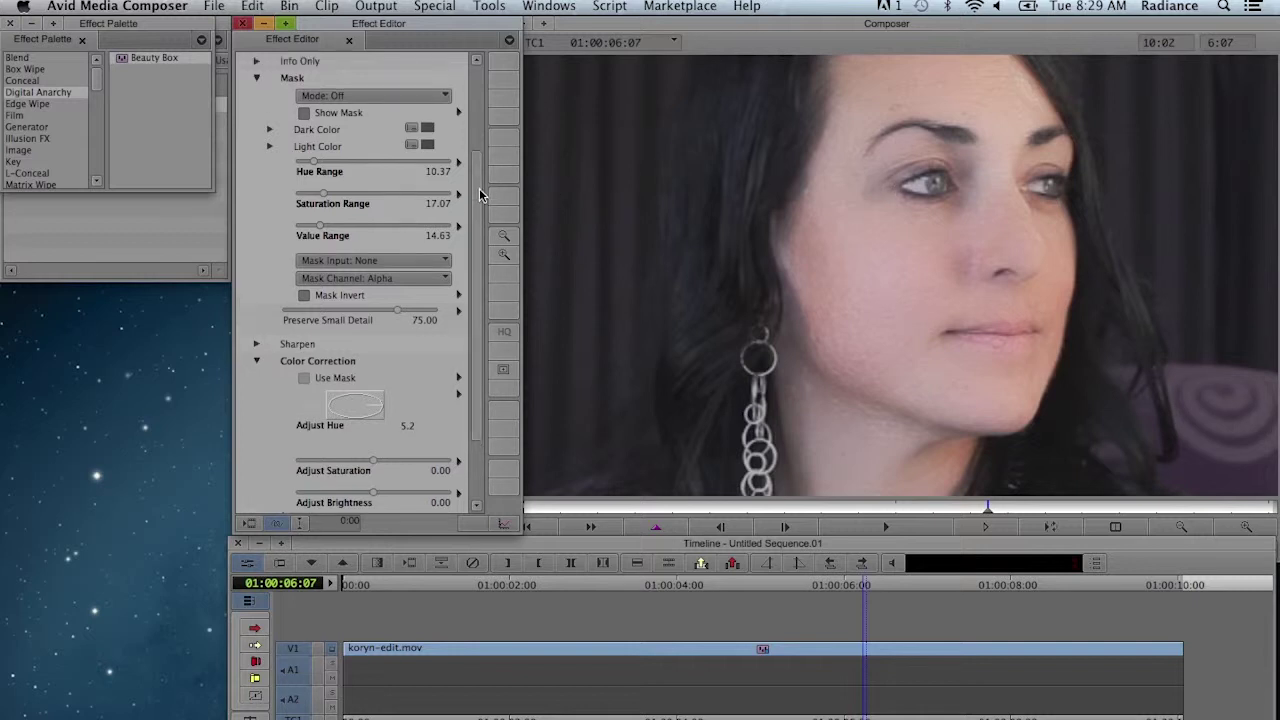
{"action": "scroll", "coordinate": [479, 194], "scroll_direction": "up", "scroll_amount": 1}
{"action": "scroll", "coordinate": [480, 195], "scroll_direction": "up", "scroll_amount": 2}
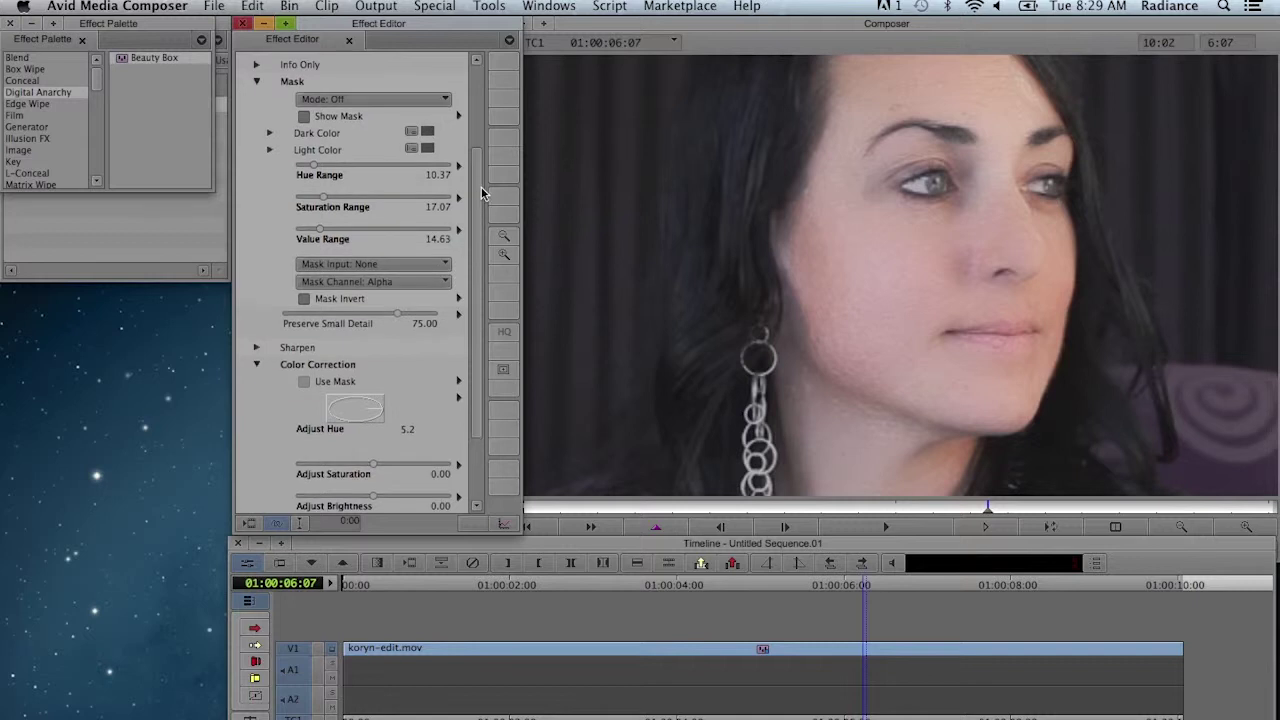